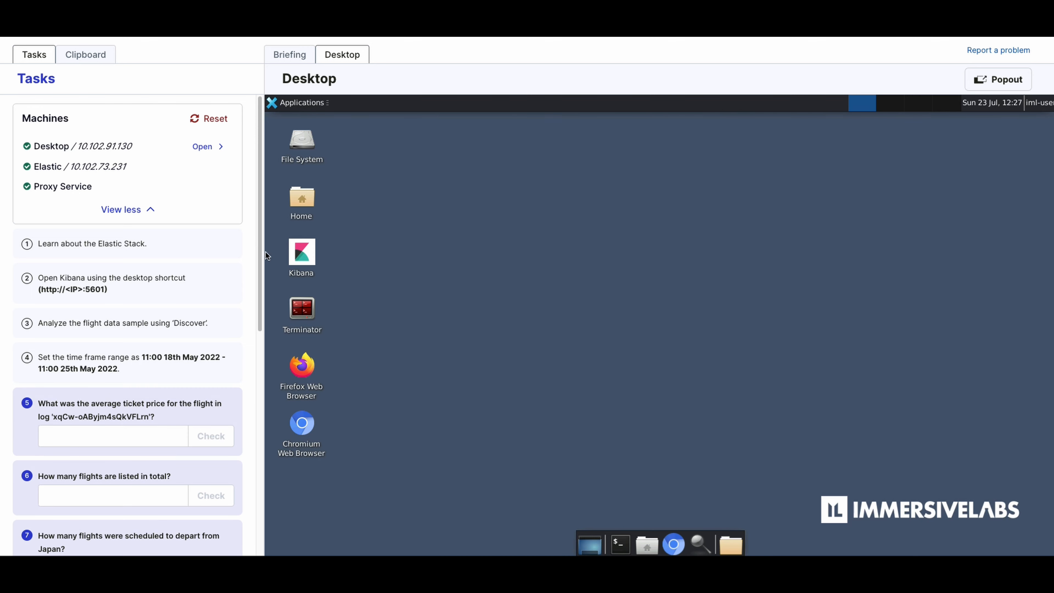
Open Kibana from the desktop shortcut, maximize its browser window and dismiss the configuration recommendation
{"action": "double_click", "coordinate": [310, 256]}
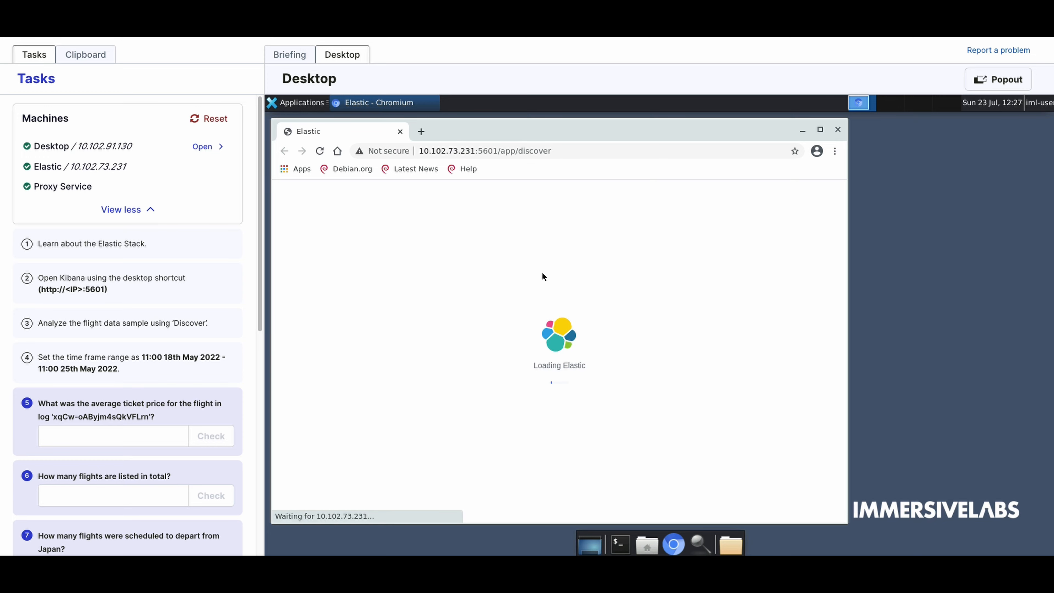
{"action": "left_click", "coordinate": [820, 129]}
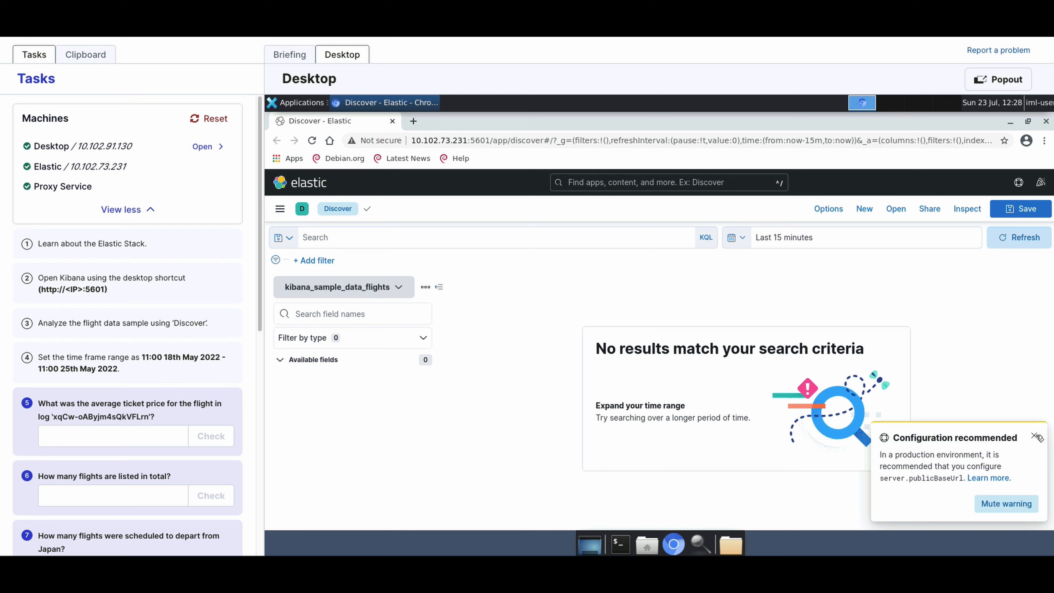
{"action": "left_click", "coordinate": [1036, 436]}
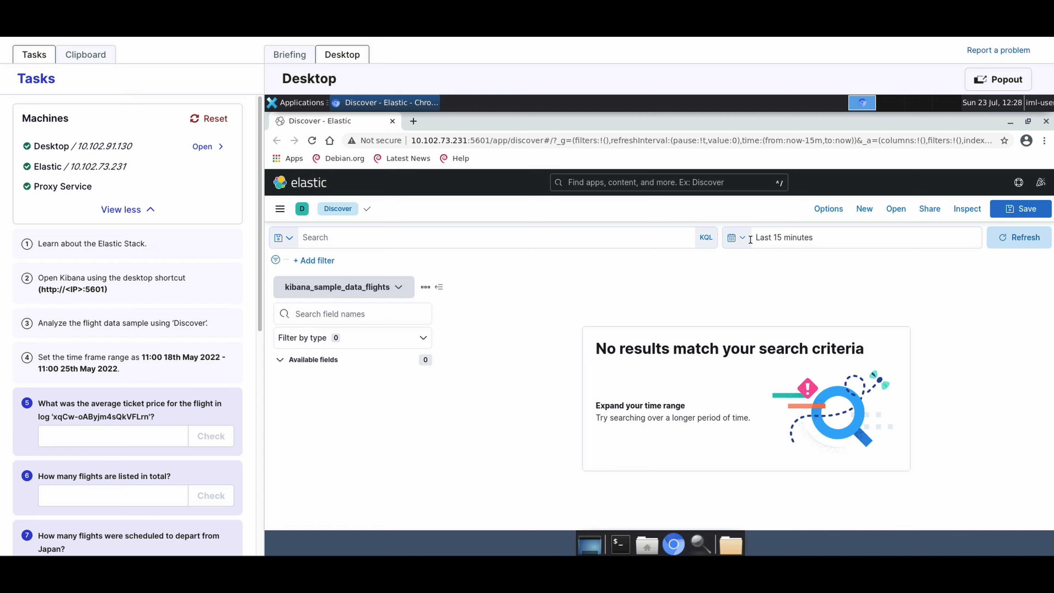
Switch the start of the Discover time range to an absolute date in May 2022
{"action": "left_click", "coordinate": [740, 238]}
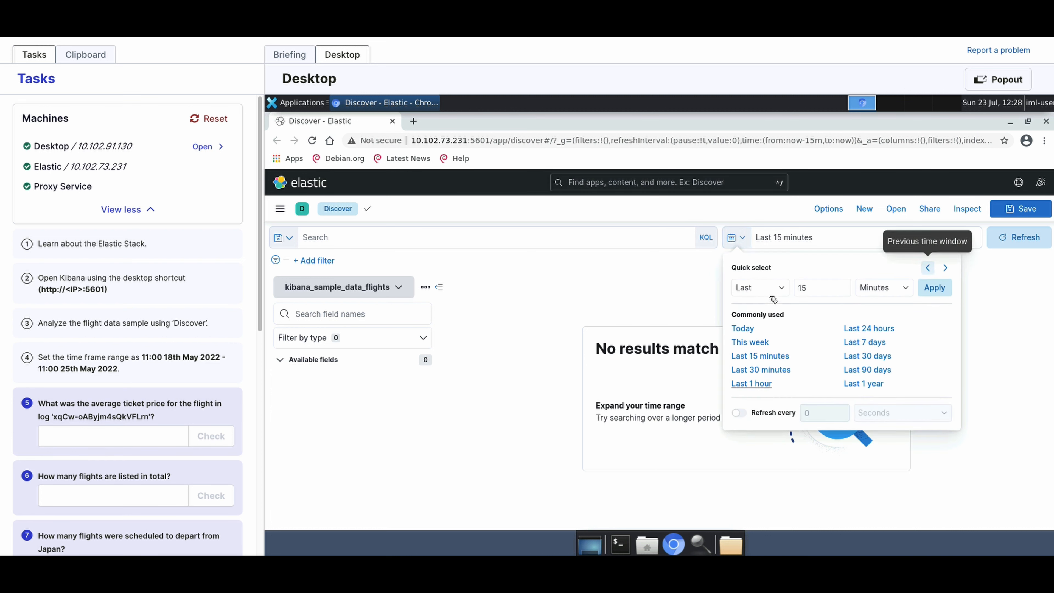
{"action": "left_click", "coordinate": [793, 239]}
{"action": "left_click", "coordinate": [796, 242]}
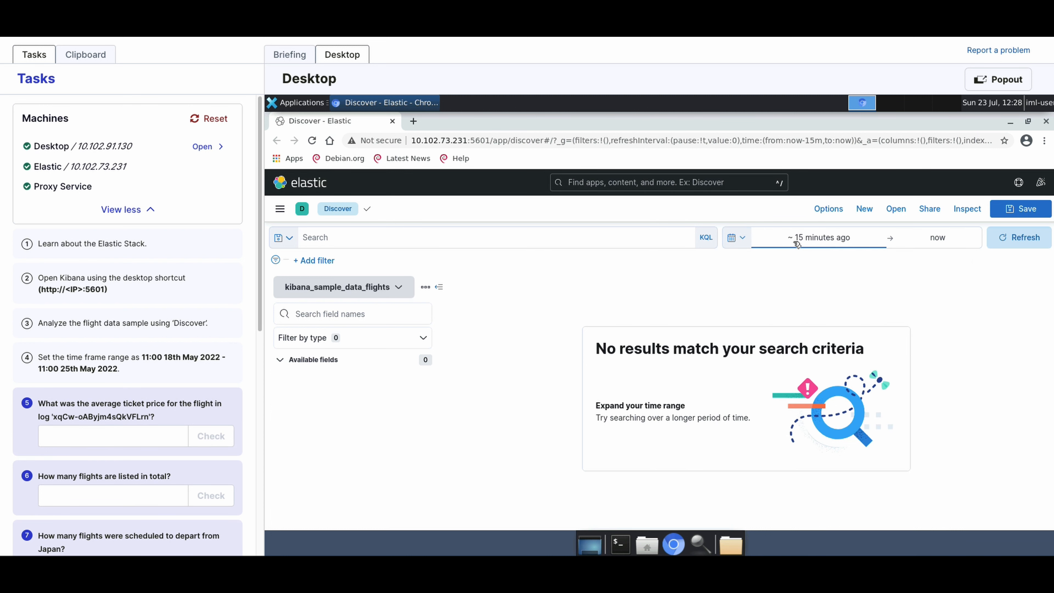
{"action": "left_click", "coordinate": [796, 244]}
{"action": "left_click", "coordinate": [785, 261]}
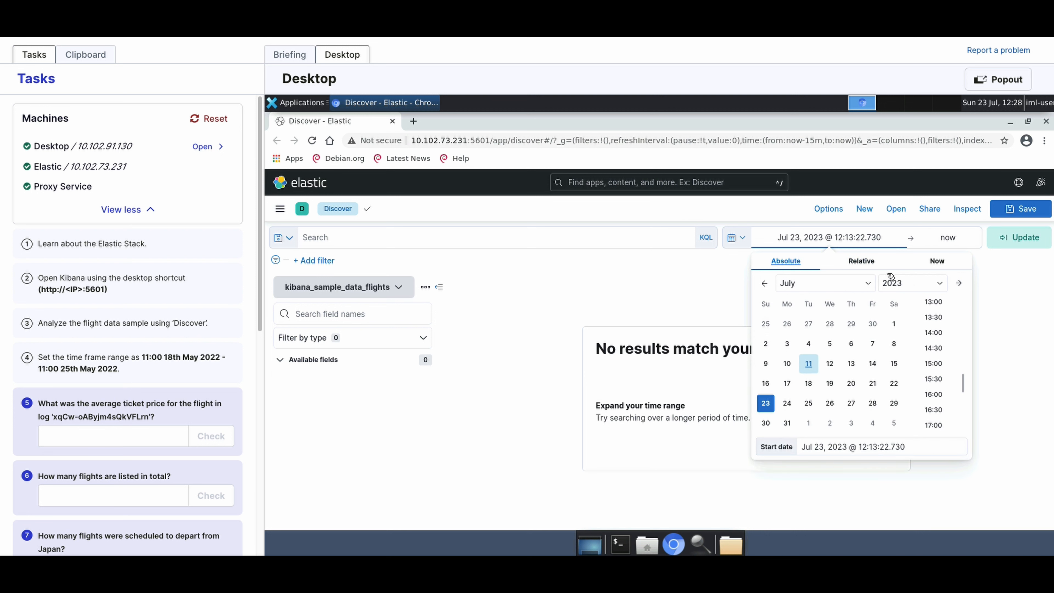
{"action": "left_click", "coordinate": [942, 284]}
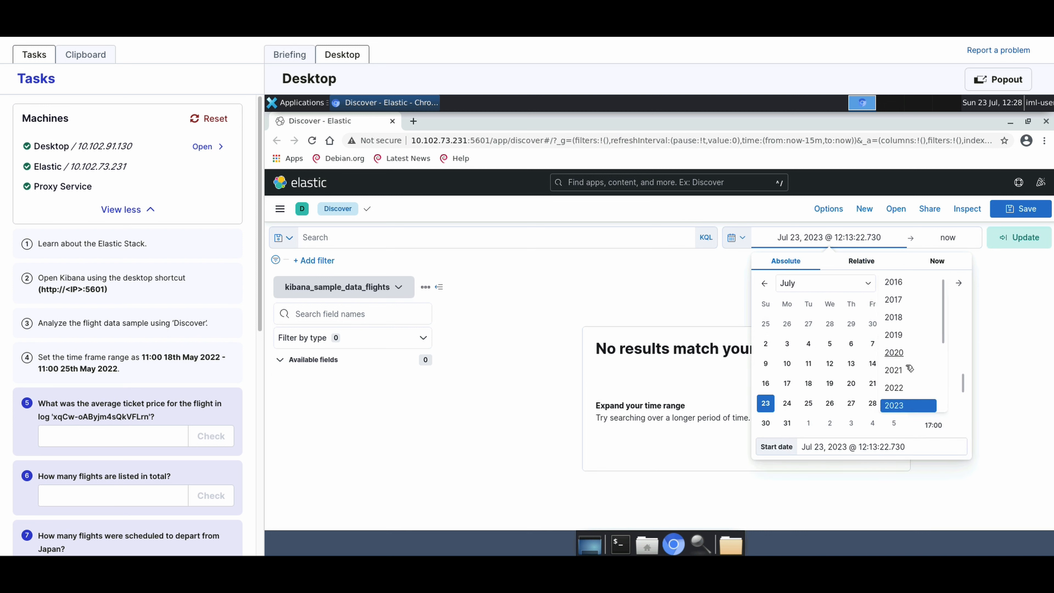
{"action": "left_click", "coordinate": [894, 386]}
{"action": "left_click", "coordinate": [763, 283]}
{"action": "left_click", "coordinate": [763, 283]}
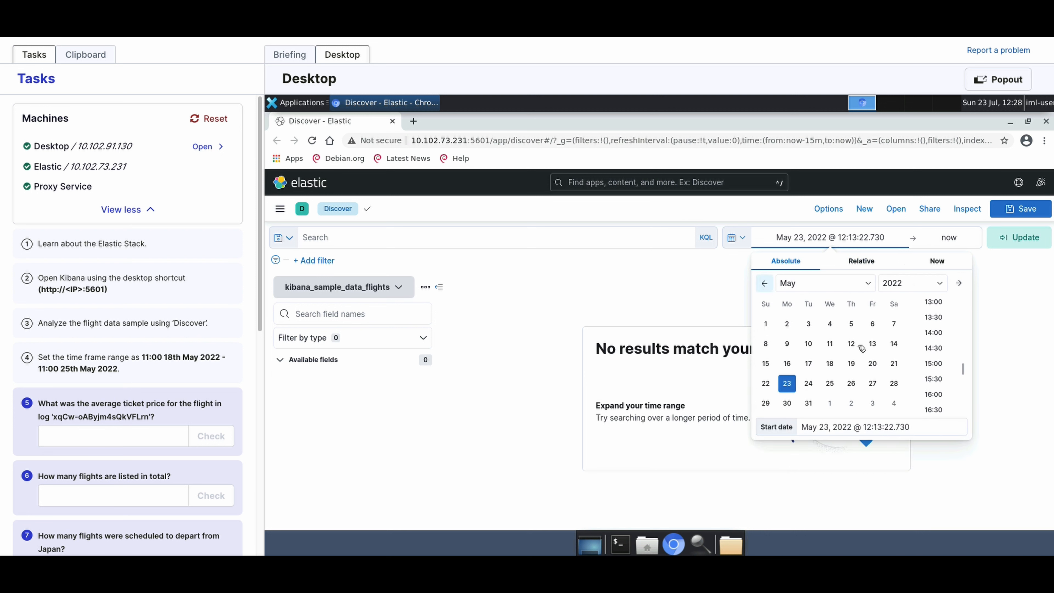
Set the time range's start to 18 May 2022 at 11:00
{"action": "left_click", "coordinate": [830, 384]}
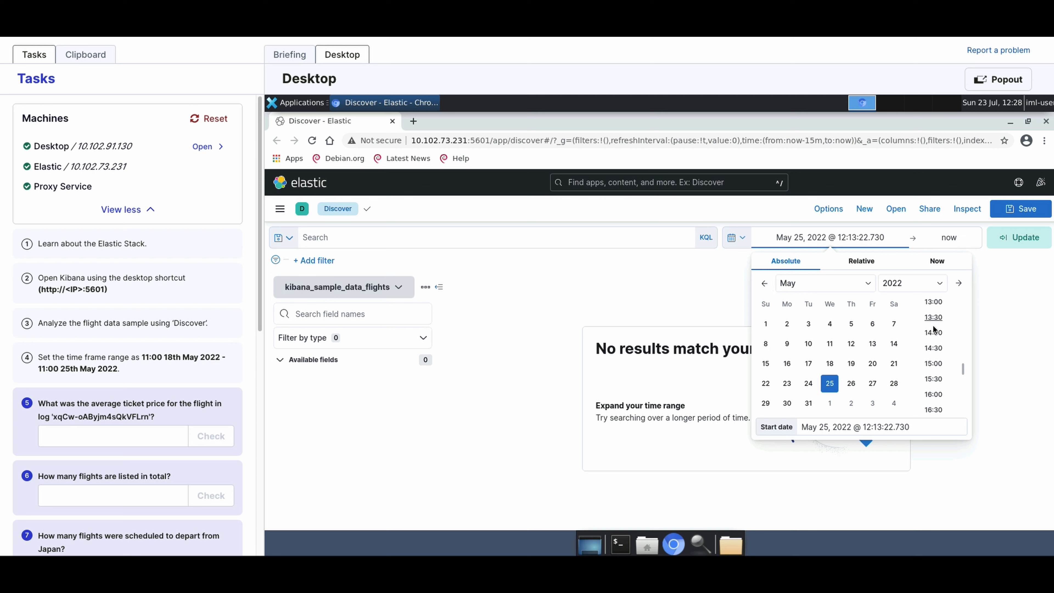
{"action": "left_click_drag", "start_coordinate": [961, 362], "coordinate": [961, 354]}
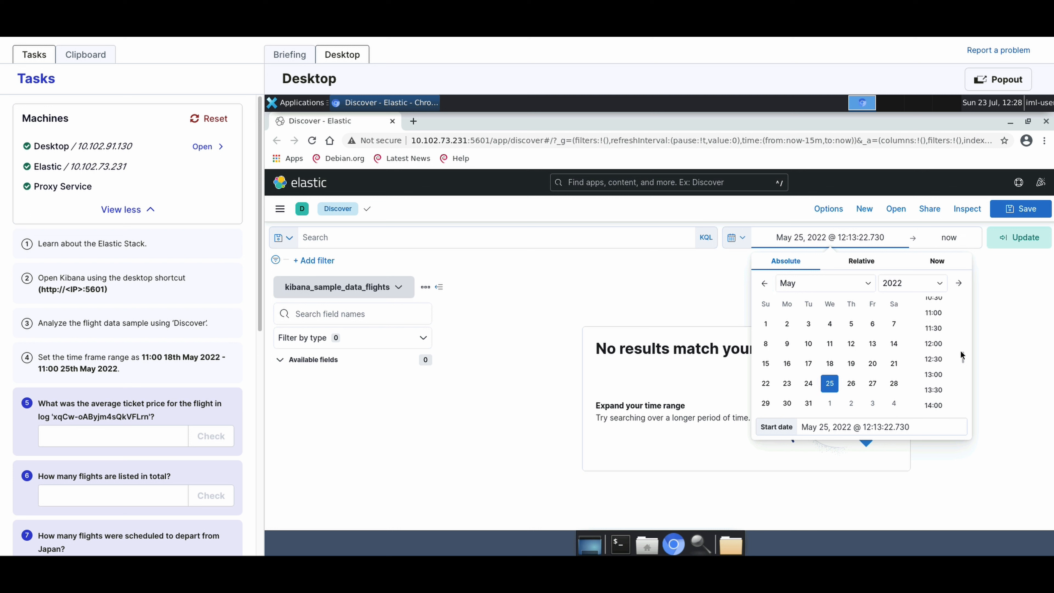
{"action": "left_click", "coordinate": [933, 314]}
{"action": "left_click", "coordinate": [949, 245]}
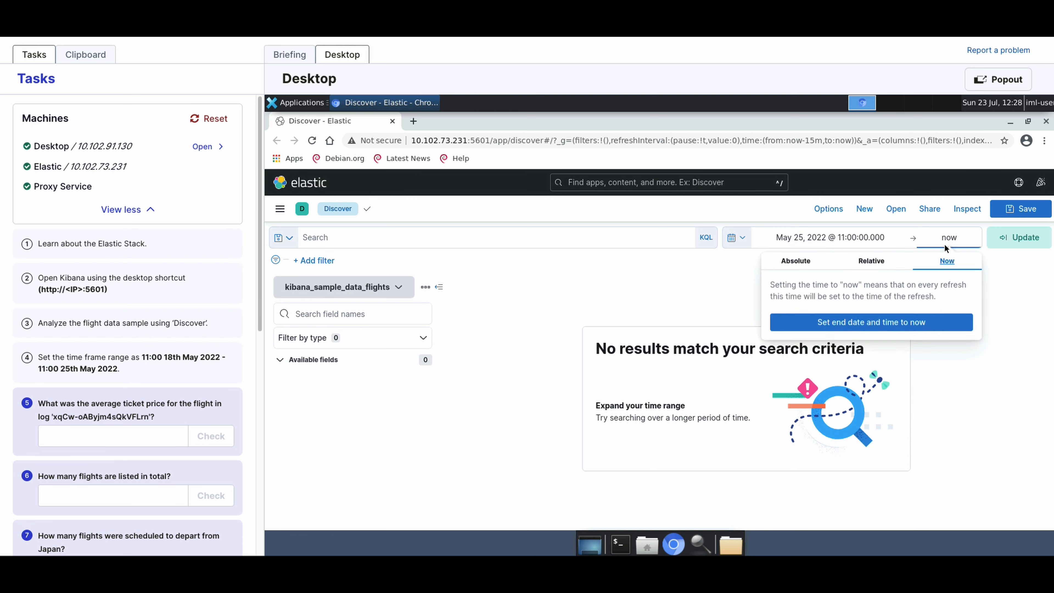
{"action": "left_click", "coordinate": [795, 241]}
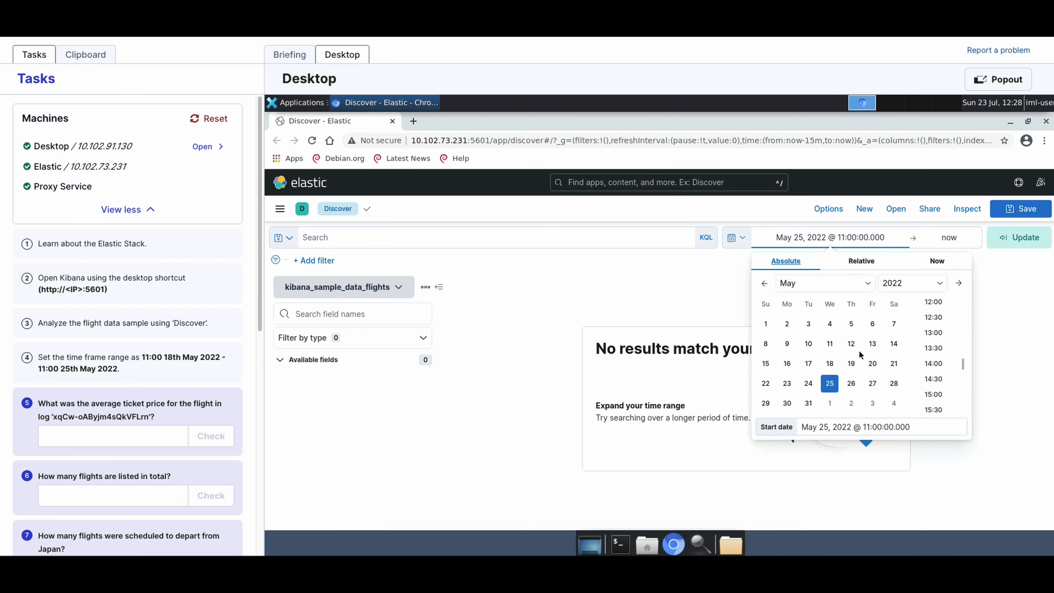
{"action": "left_click", "coordinate": [829, 364]}
Set the time range's end to the absolute date 25 May 2022 at 11:00 and apply the range
{"action": "left_click", "coordinate": [948, 238]}
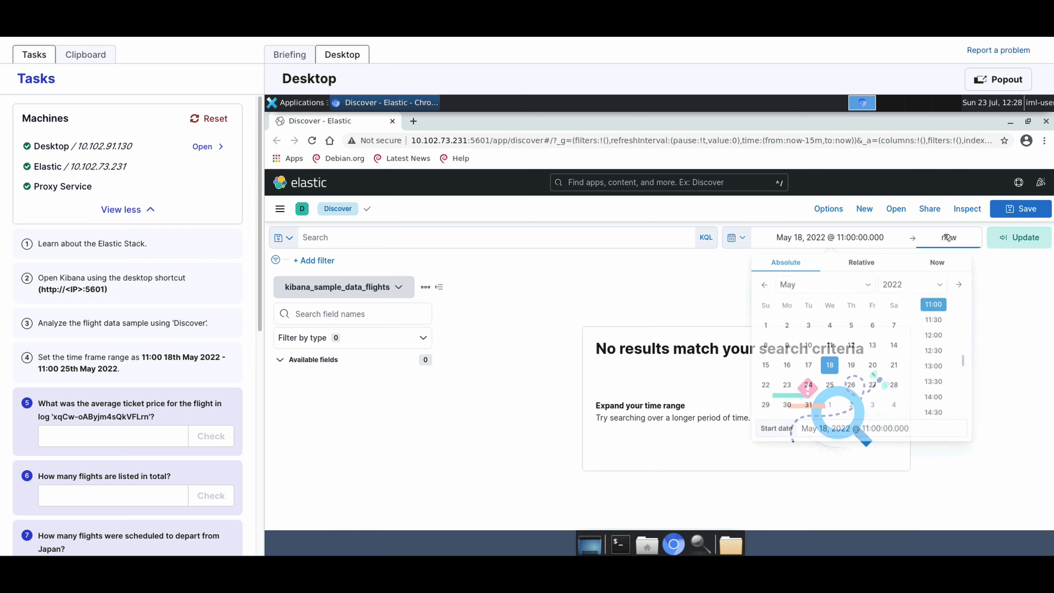
{"action": "left_click", "coordinate": [796, 263]}
{"action": "left_click", "coordinate": [774, 284]}
{"action": "left_click", "coordinate": [774, 284]}
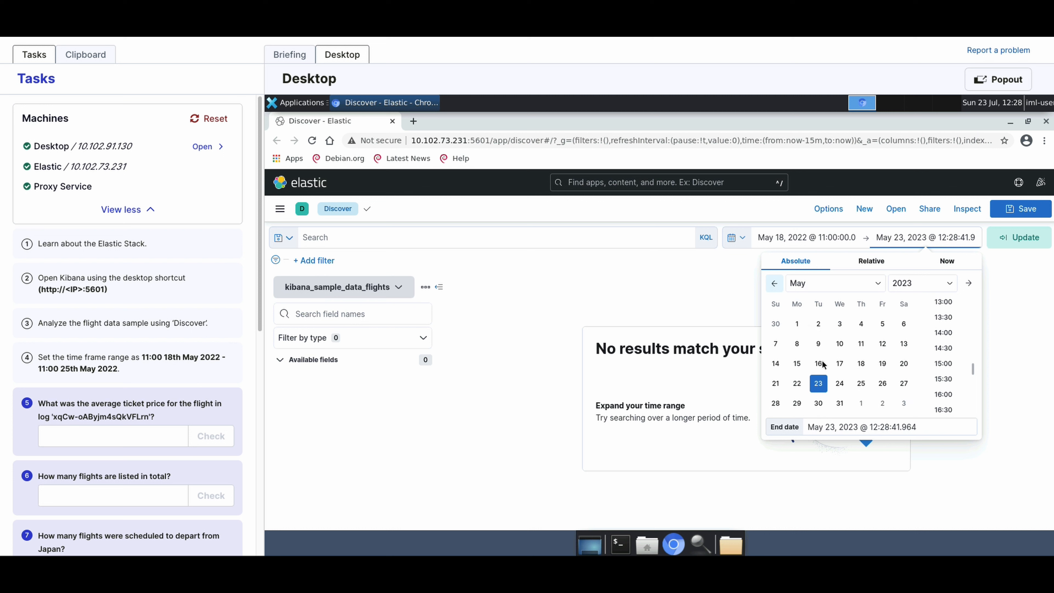
{"action": "left_click", "coordinate": [861, 383]}
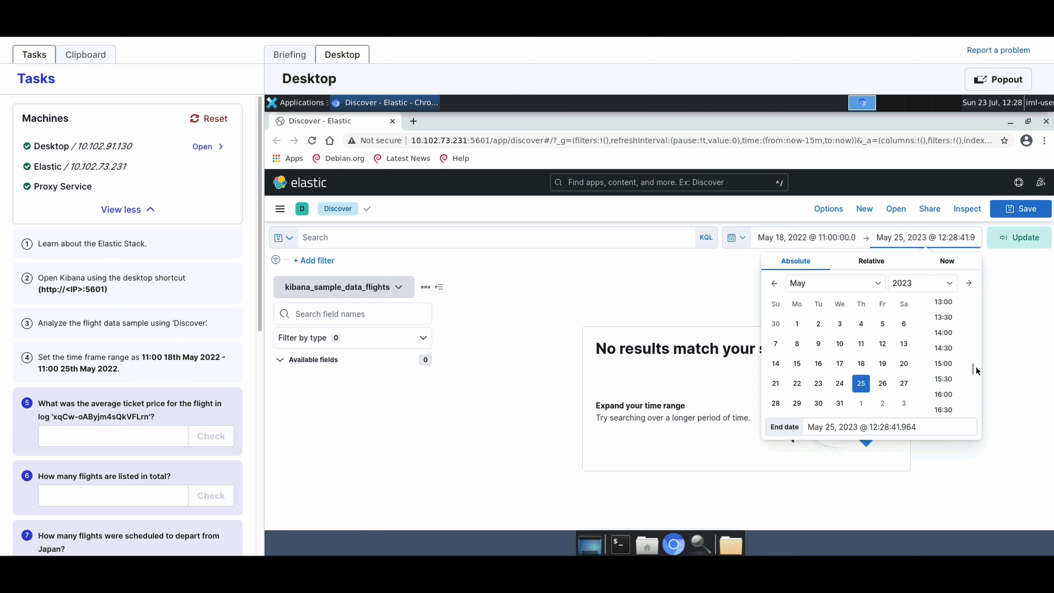
{"action": "left_click_drag", "start_coordinate": [972, 367], "coordinate": [974, 356]}
{"action": "left_click", "coordinate": [943, 316]}
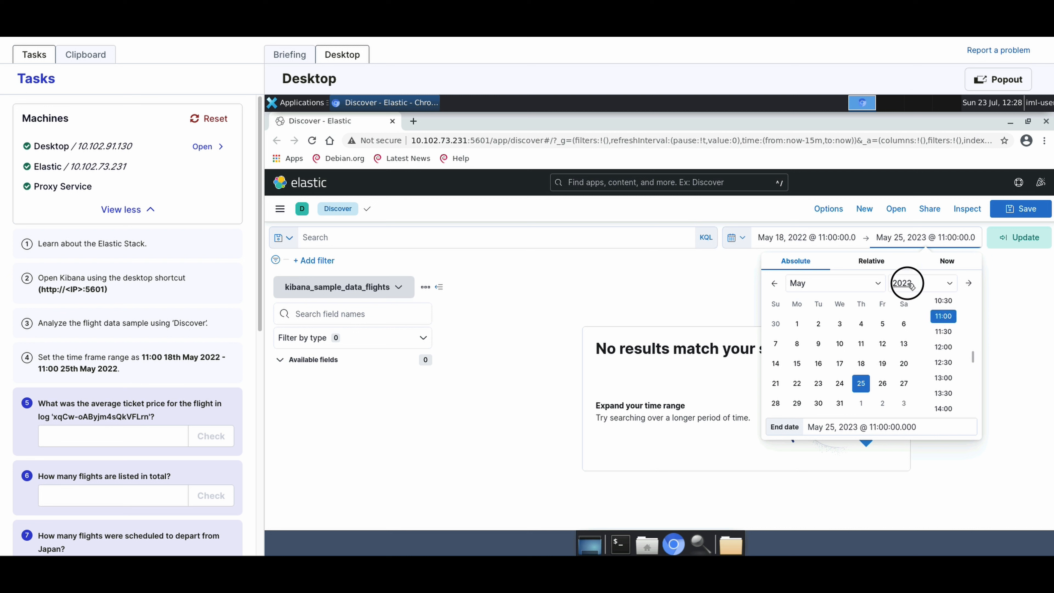
{"action": "left_click", "coordinate": [906, 282]}
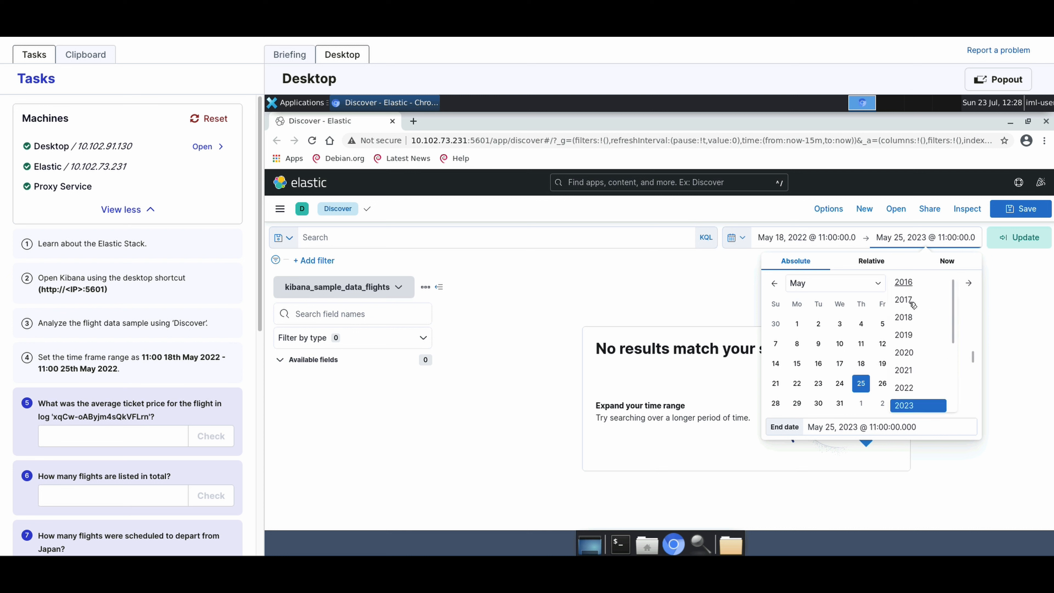
{"action": "left_click", "coordinate": [905, 387]}
{"action": "left_click", "coordinate": [1016, 239]}
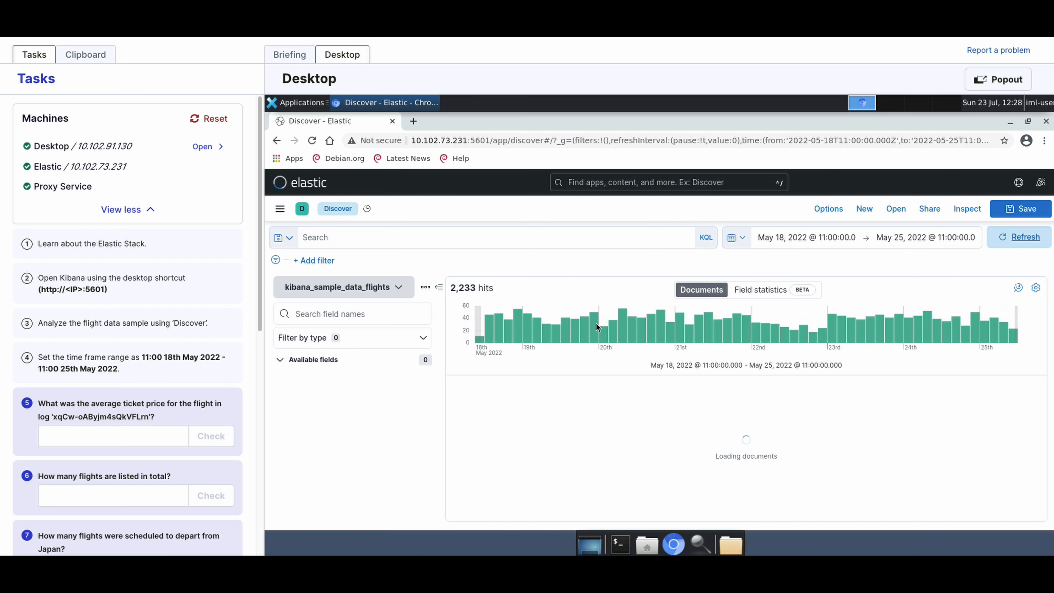
Submit 2233 as the answer to question 6 about the total number of flights listed
{"action": "left_click", "coordinate": [137, 436]}
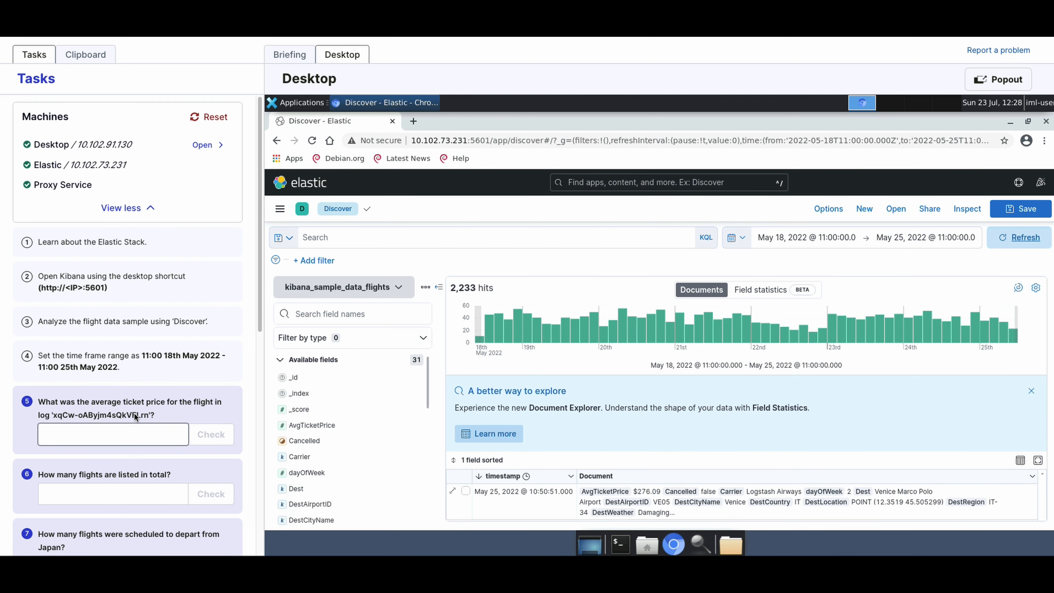
{"action": "scroll", "coordinate": [142, 415], "scroll_direction": "down", "scroll_amount": 1}
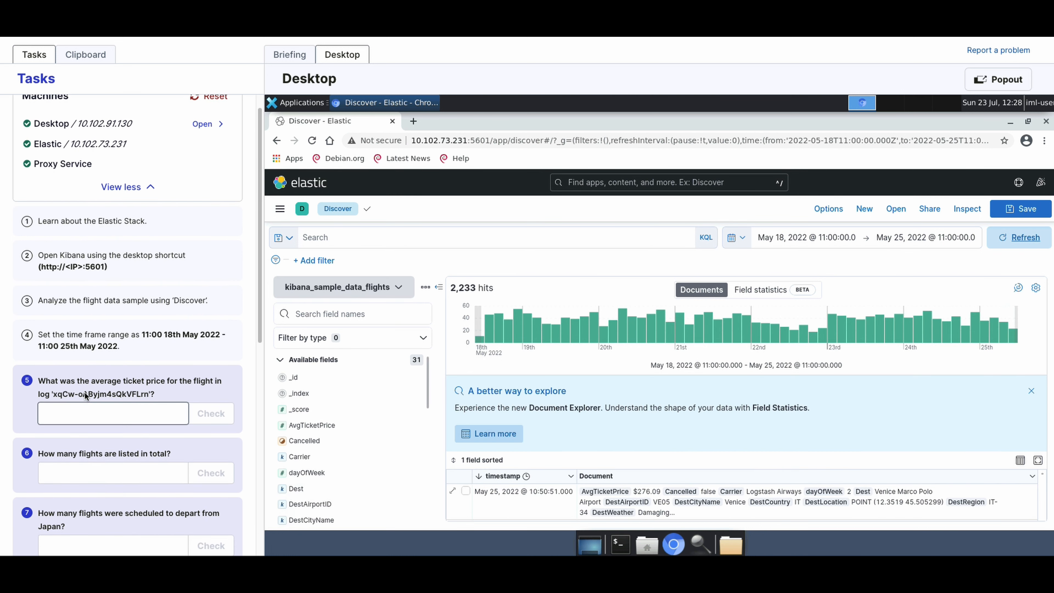
{"action": "left_click", "coordinate": [80, 463]}
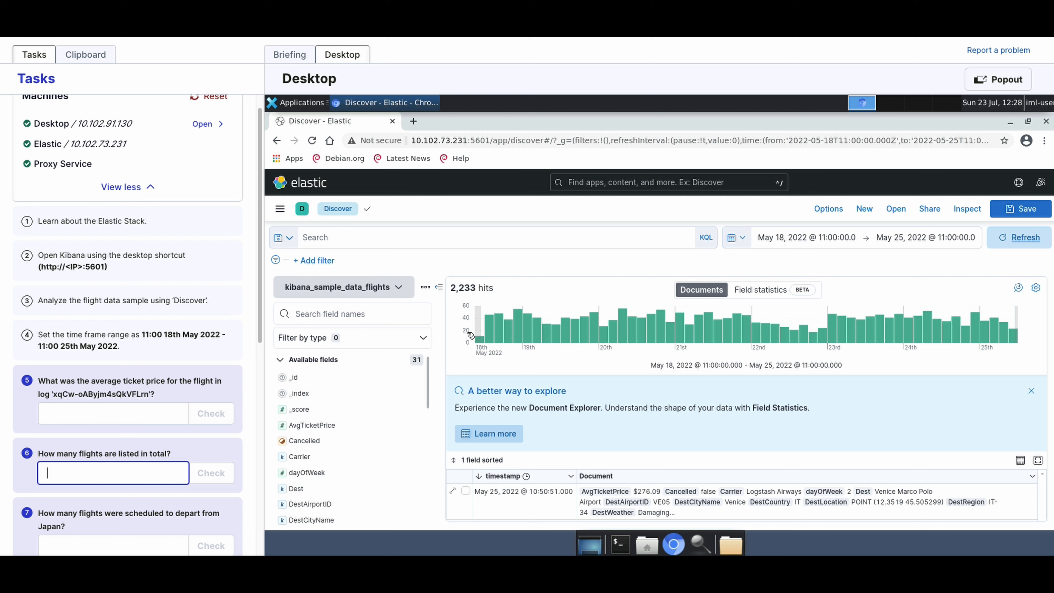
{"action": "type", "text": "2233"}
{"action": "key", "text": "Return"}
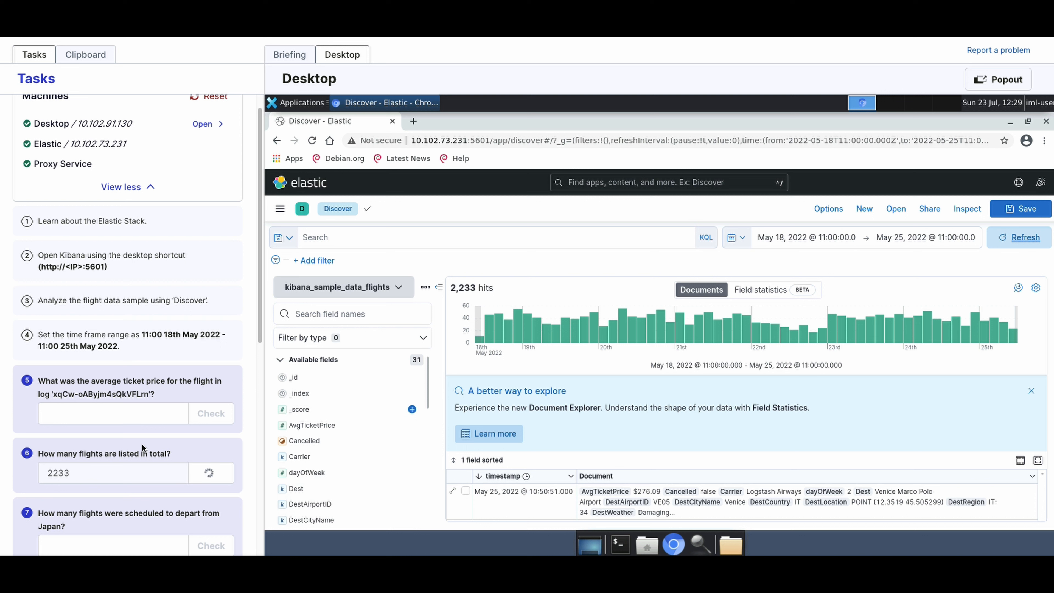
Copy the log ID from question 5 and run the query _id:"xqCw-oAByjm4sQkVFLrn" on the flight data
{"action": "scroll", "coordinate": [142, 444], "scroll_direction": "down", "scroll_amount": 2}
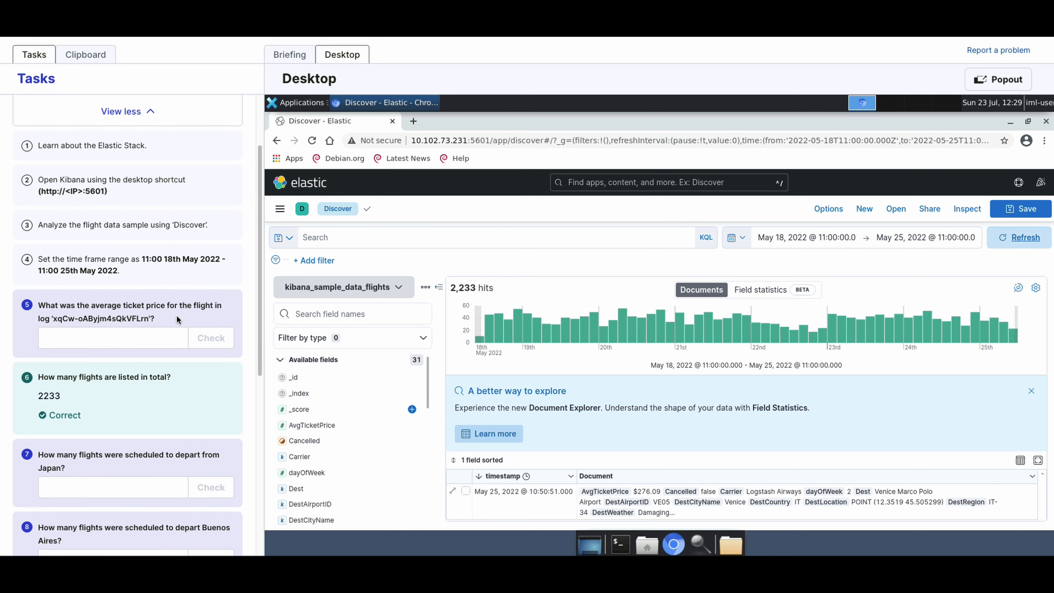
{"action": "left_click_drag", "start_coordinate": [149, 320], "coordinate": [56, 326]}
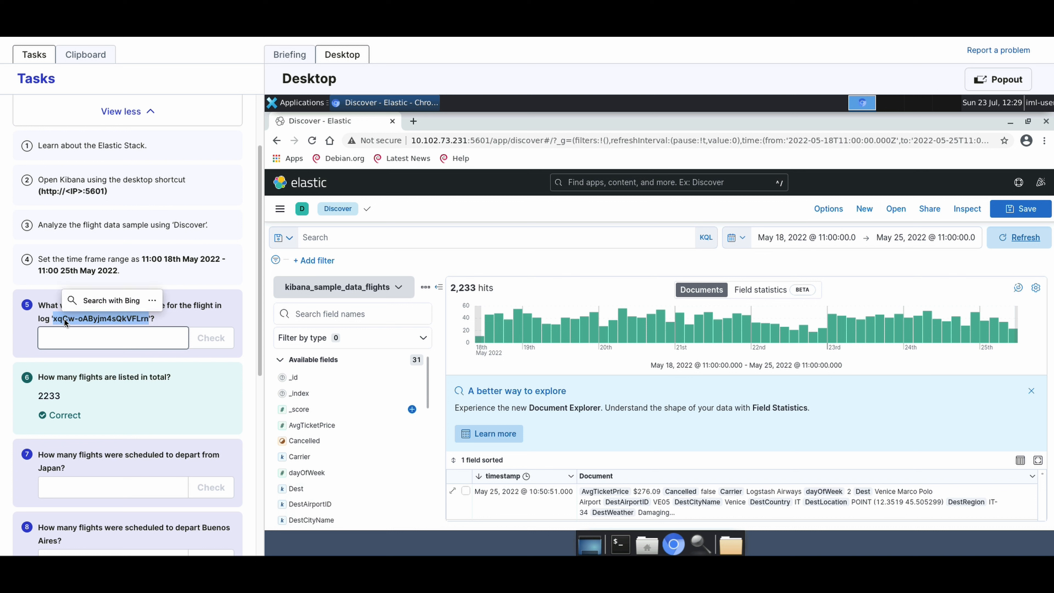
{"action": "key", "text": "ctrl+c"}
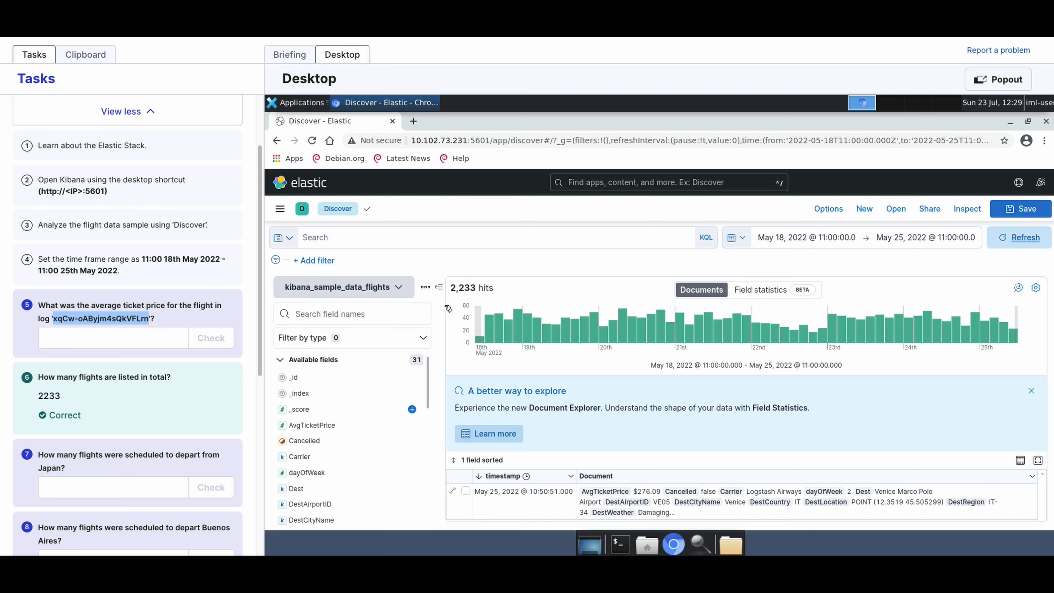
{"action": "left_click", "coordinate": [452, 240]}
{"action": "type", "text": "_id:\""}
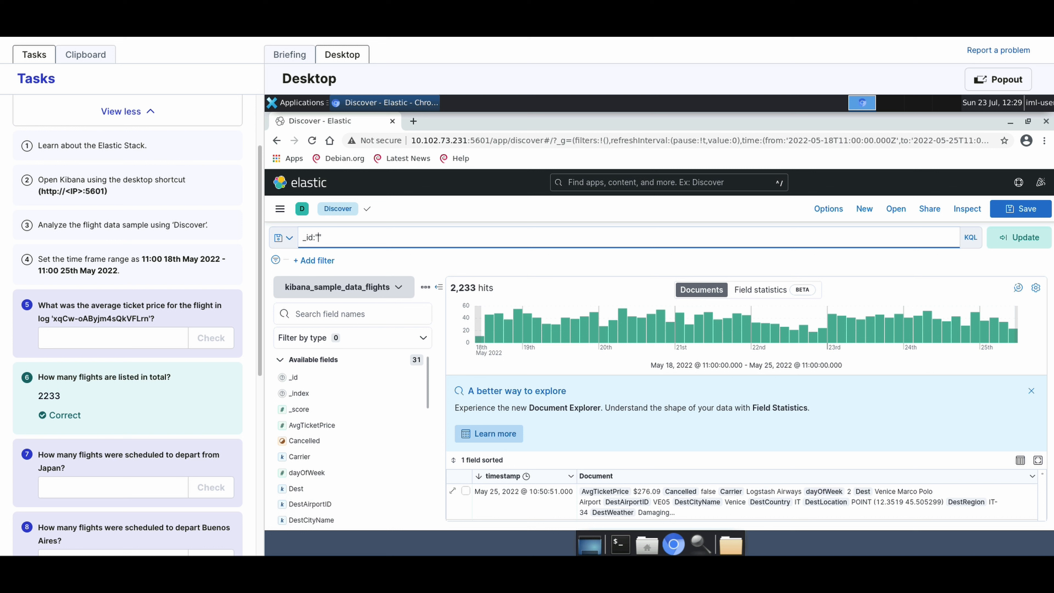
{"action": "key", "text": "ctrl+v"}
{"action": "key", "text": "Return"}
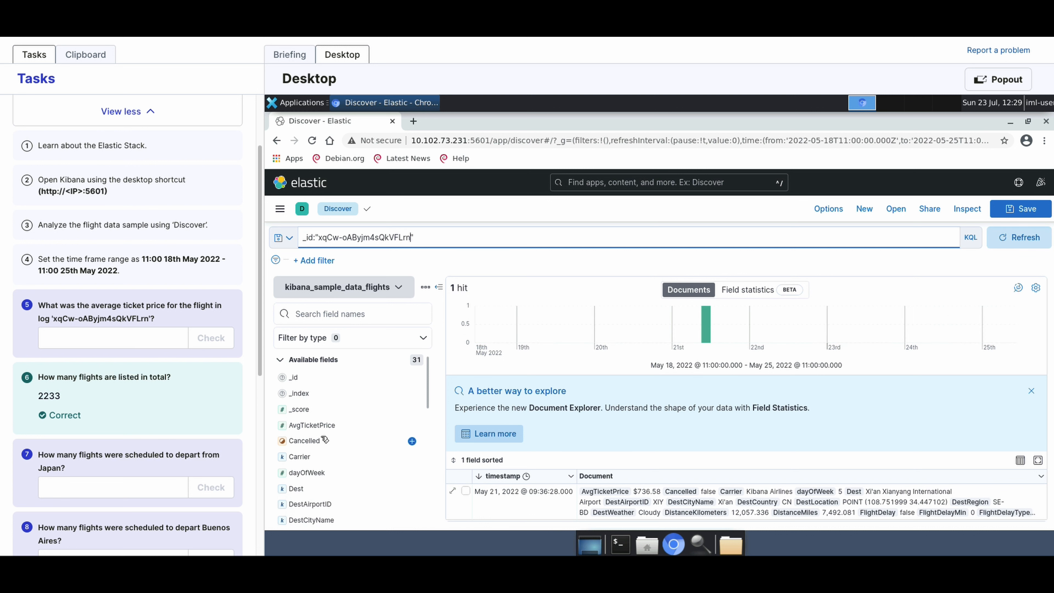
Look up the AvgTicketPrice value of the matching flight and submit 736.58 as the answer to question 5
{"action": "left_click", "coordinate": [314, 427]}
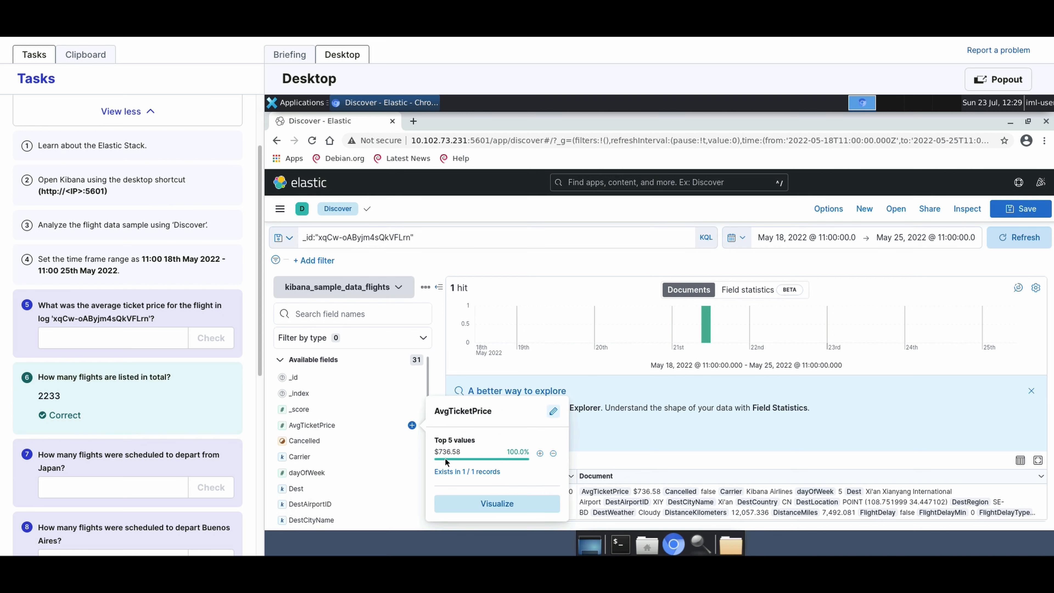
{"action": "left_click", "coordinate": [74, 338]}
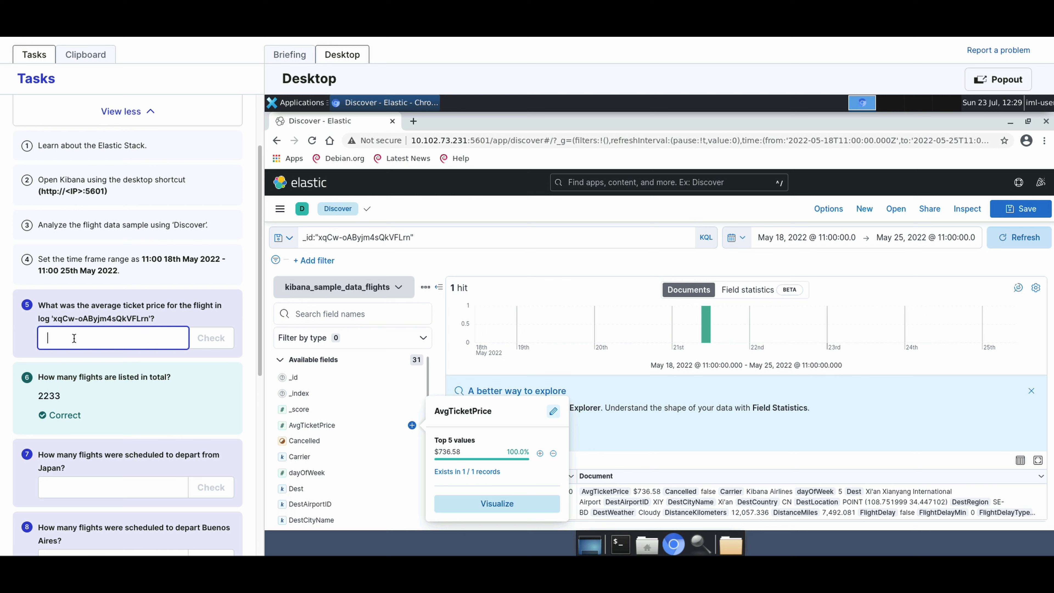
{"action": "type", "text": "736.58"}
{"action": "key", "text": "Return"}
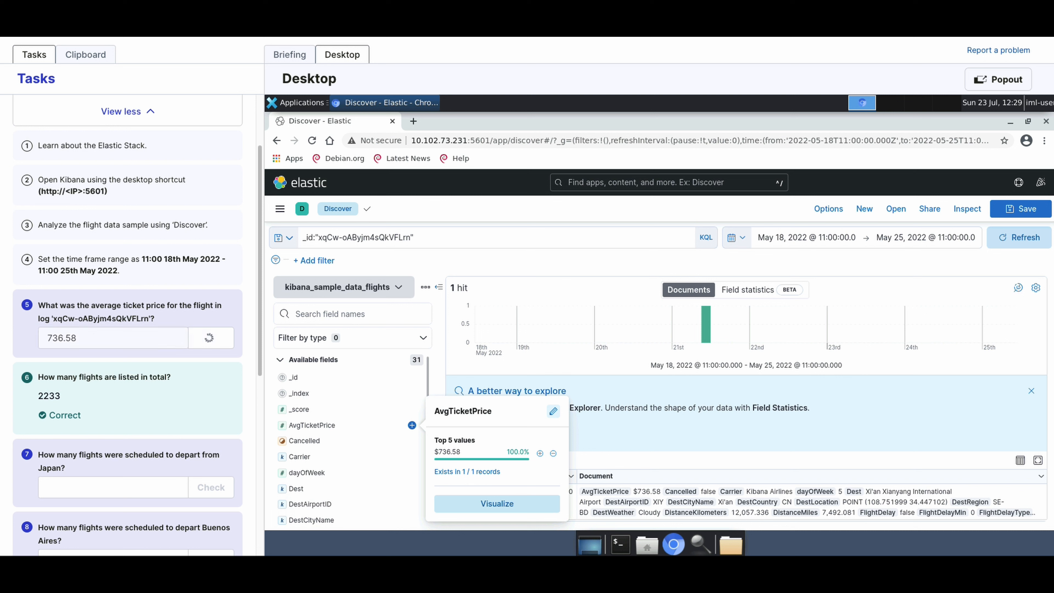
Replace the query with OriginCountry:"JP" and run it to find flights departing from Japan
{"action": "scroll", "coordinate": [134, 429], "scroll_direction": "down", "scroll_amount": 2}
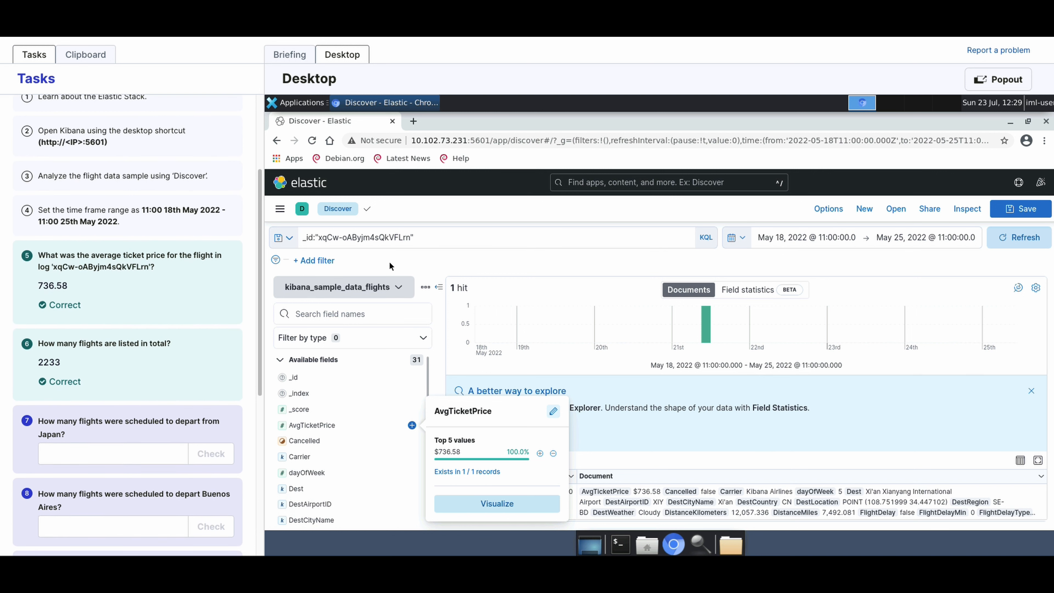
{"action": "left_click", "coordinate": [433, 239]}
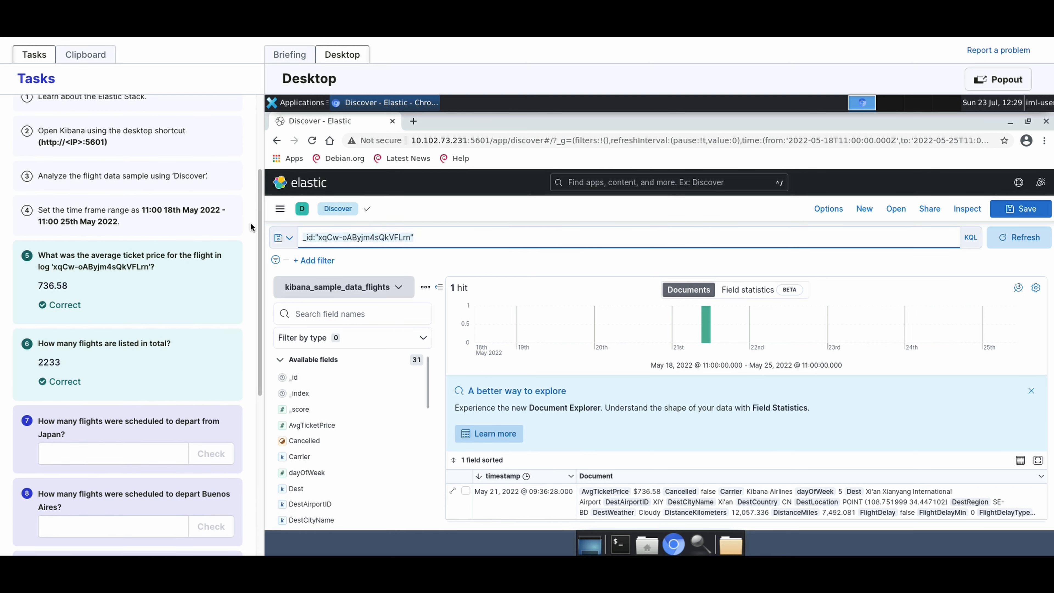
{"action": "key", "text": "ctrl+a"}
{"action": "type", "text": "dep"}
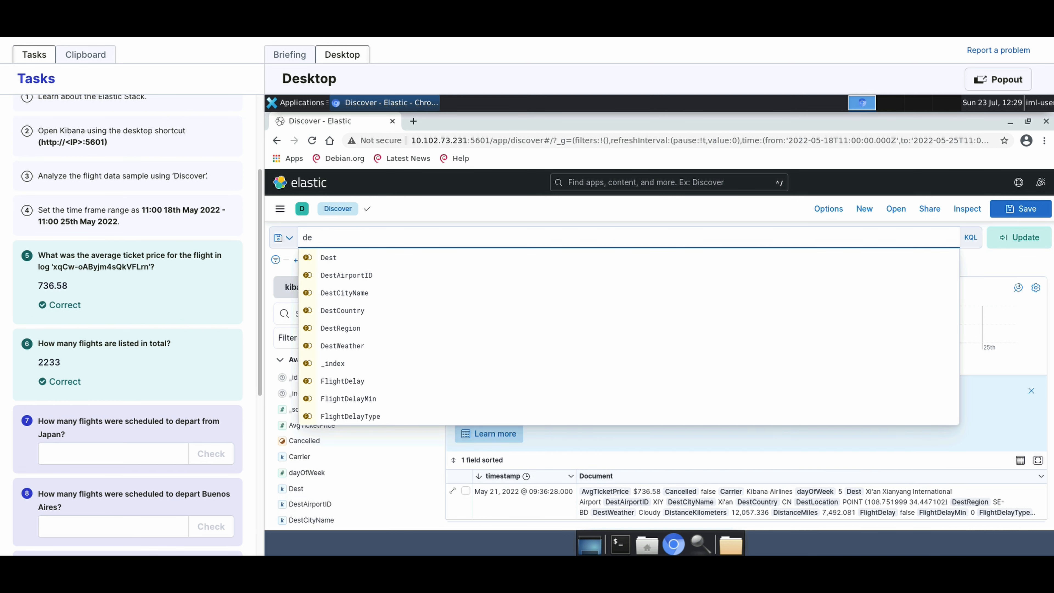
{"action": "key", "text": "BackSpace"}
{"action": "key", "text": "BackSpace"}
{"action": "type", "text": "ori"}
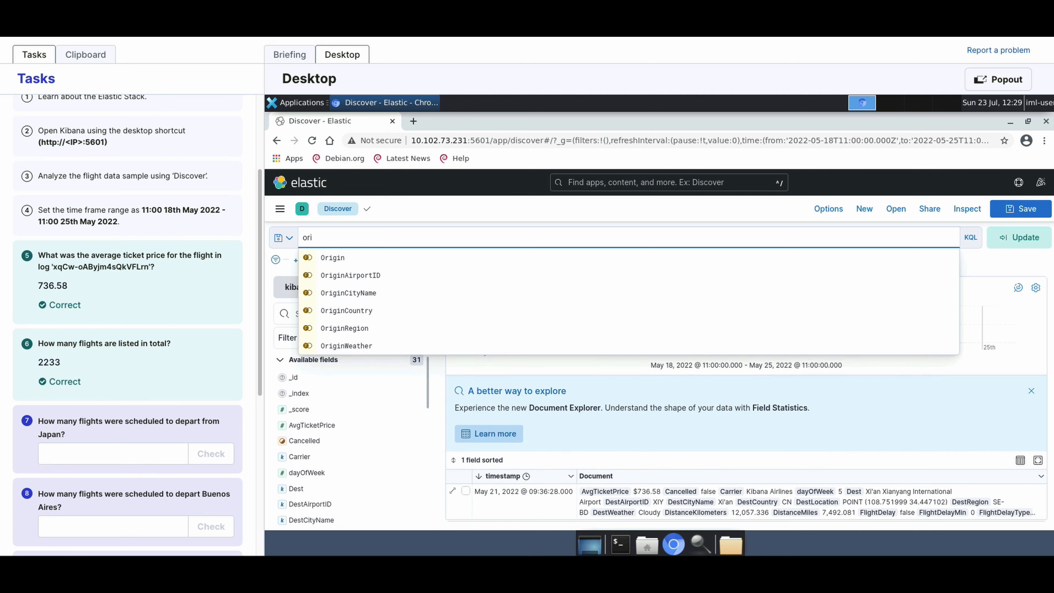
{"action": "left_click", "coordinate": [345, 310]}
{"action": "key", "text": "BackSpace"}
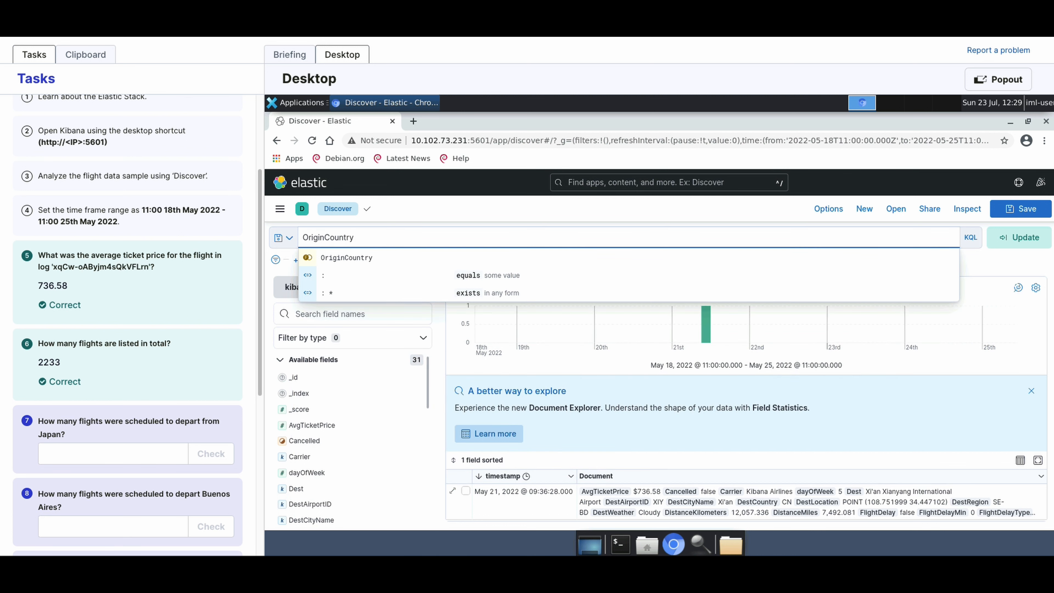
{"action": "type", "text": ":\""}
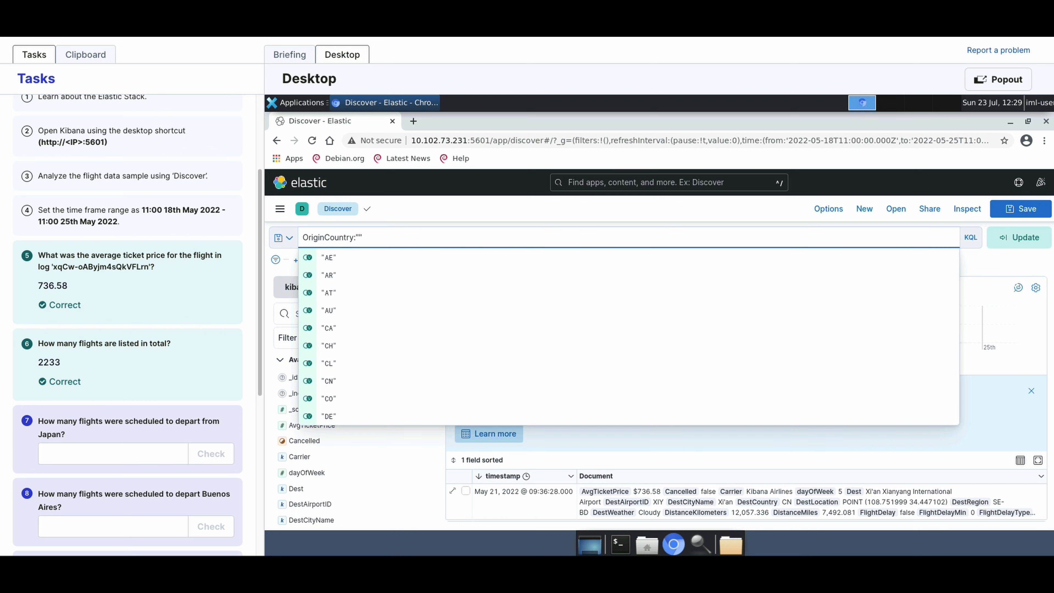
{"action": "type", "text": "JP"}
{"action": "key", "text": "Return"}
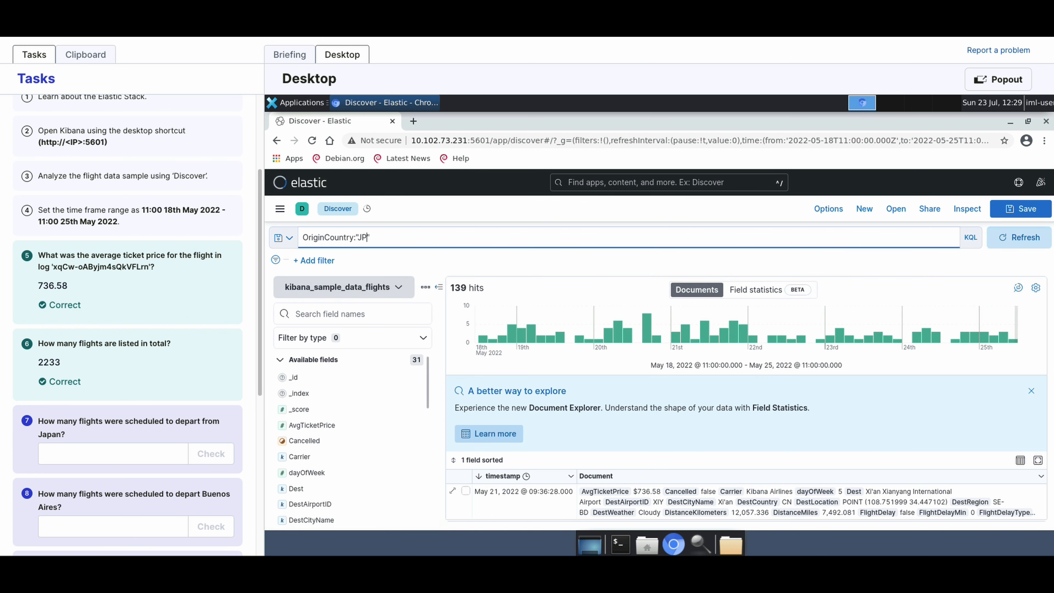
Submit 139 as the answer to question 7 about flights departing from Japan
{"action": "left_click", "coordinate": [93, 454]}
{"action": "type", "text": "139"}
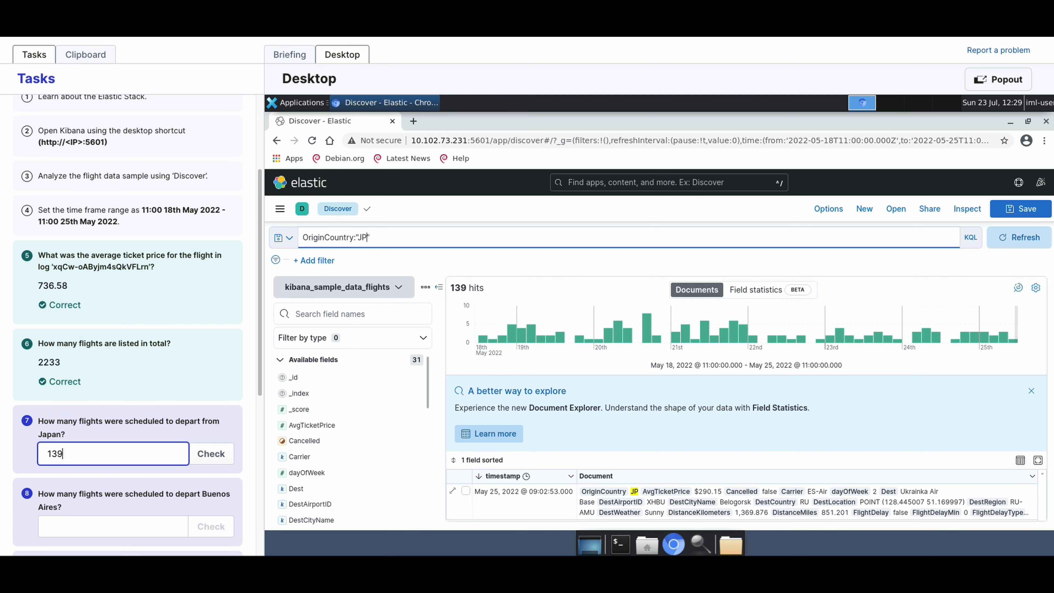
{"action": "key", "text": "Return"}
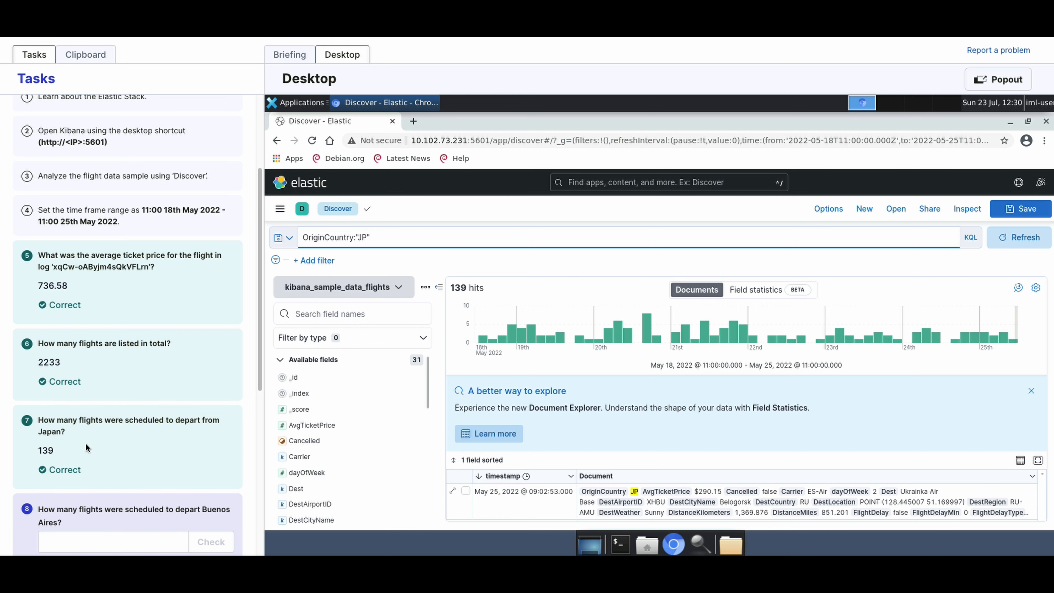
Replace the query with OriginCityName:"Buenos Aires" and run it on the flight data
{"action": "scroll", "coordinate": [127, 426], "scroll_direction": "down", "scroll_amount": 5}
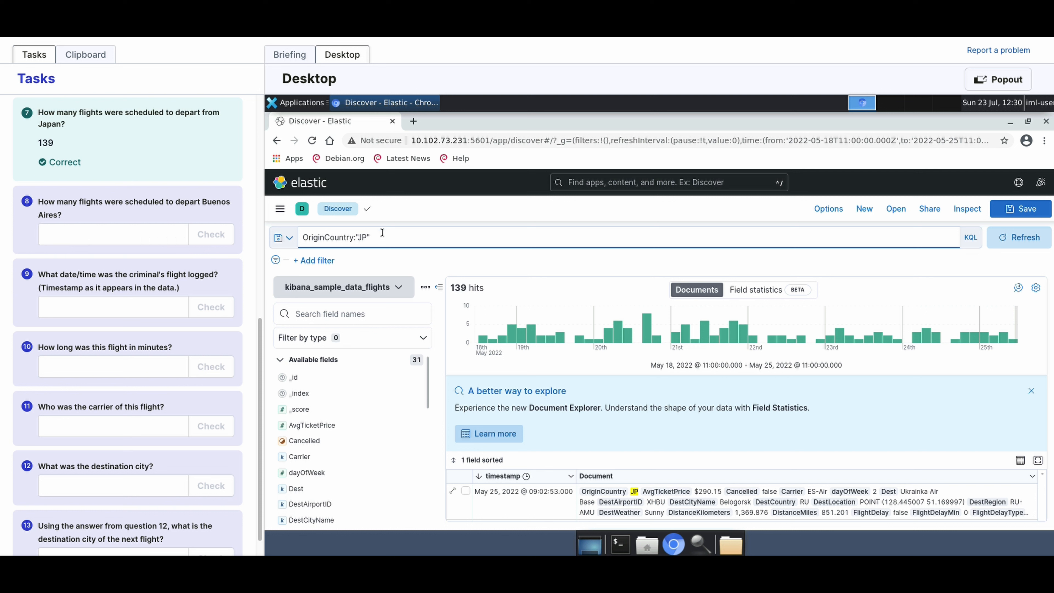
{"action": "left_click", "coordinate": [413, 240]}
{"action": "key", "text": "ctrl+a"}
{"action": "type", "text": "Origin"}
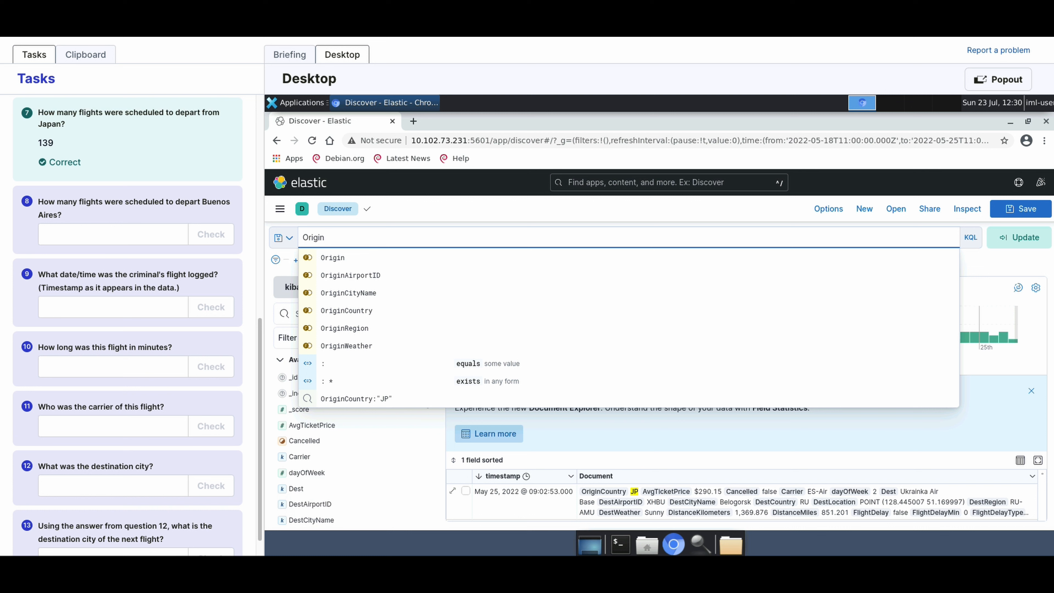
{"action": "type", "text": "CityNam"}
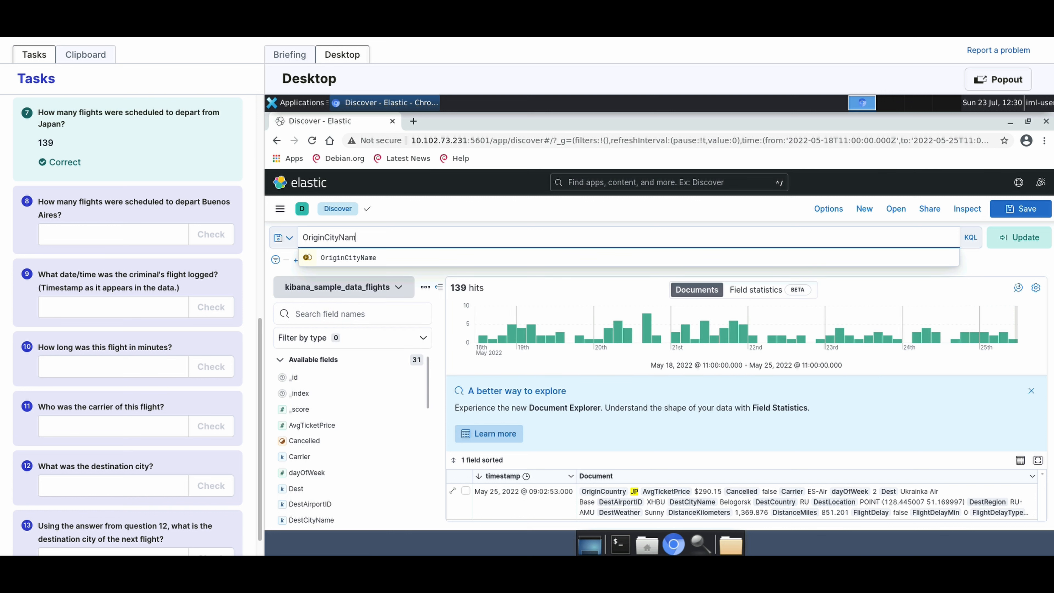
{"action": "type", "text": "e:\"B"}
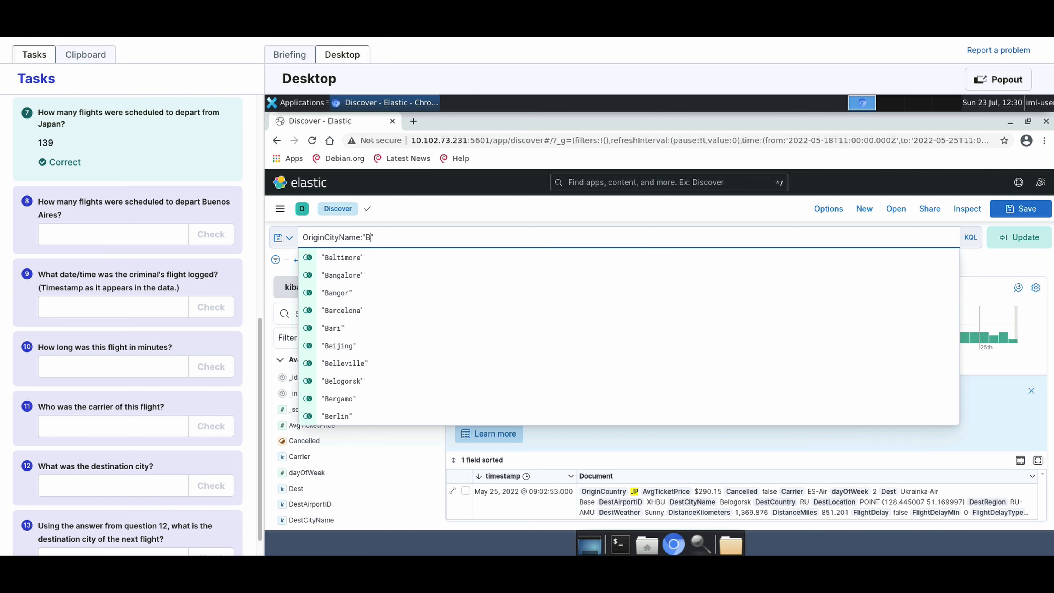
{"action": "type", "text": "ue"}
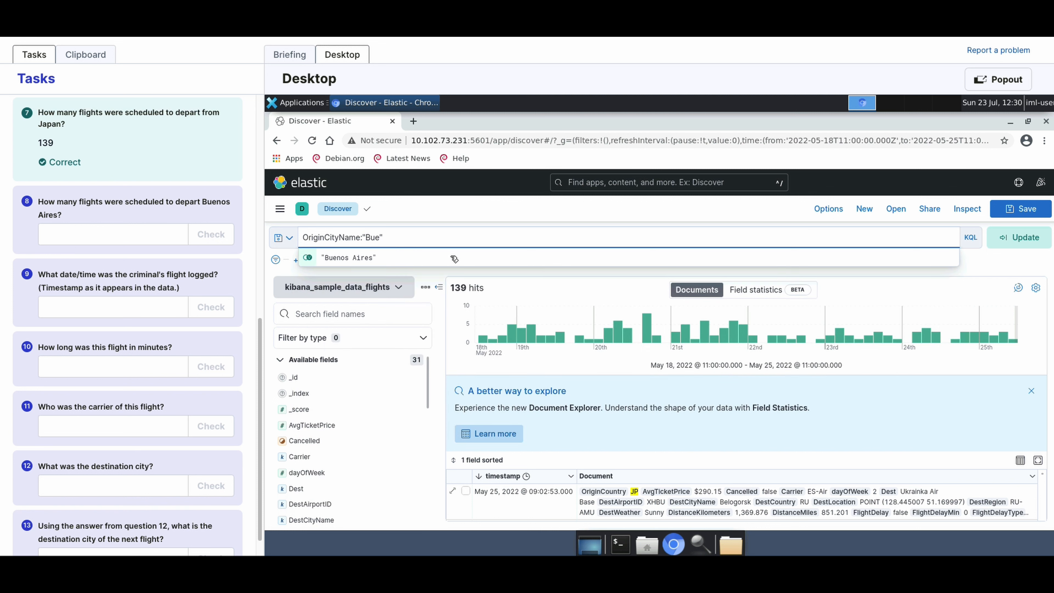
{"action": "left_click", "coordinate": [388, 259]}
{"action": "key", "text": "Return"}
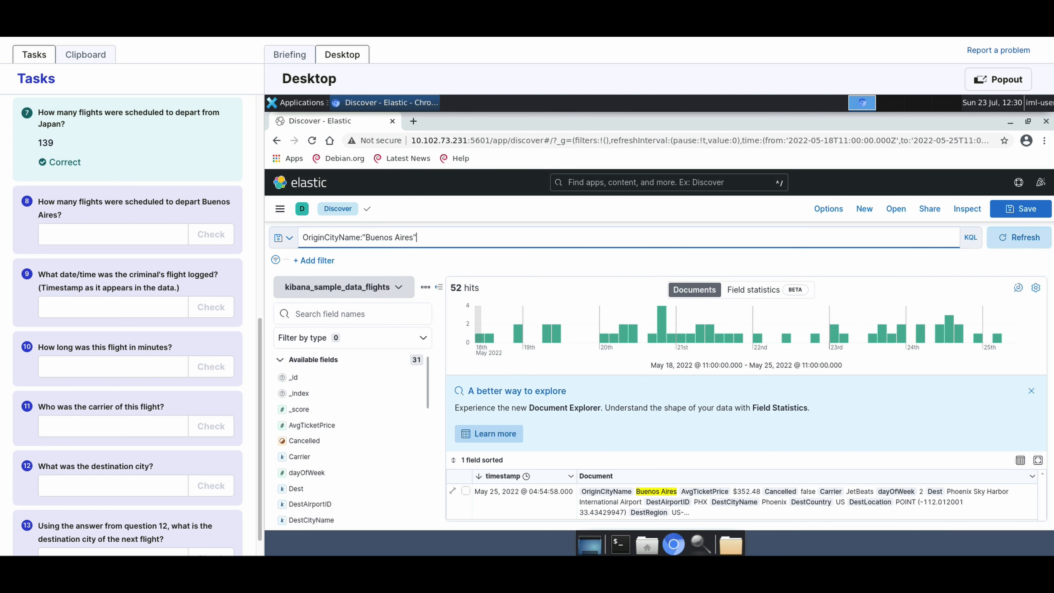
Submit 52 as the answer to question 8 about flights departing Buenos Aires
{"action": "left_click", "coordinate": [131, 242]}
{"action": "type", "text": "52"}
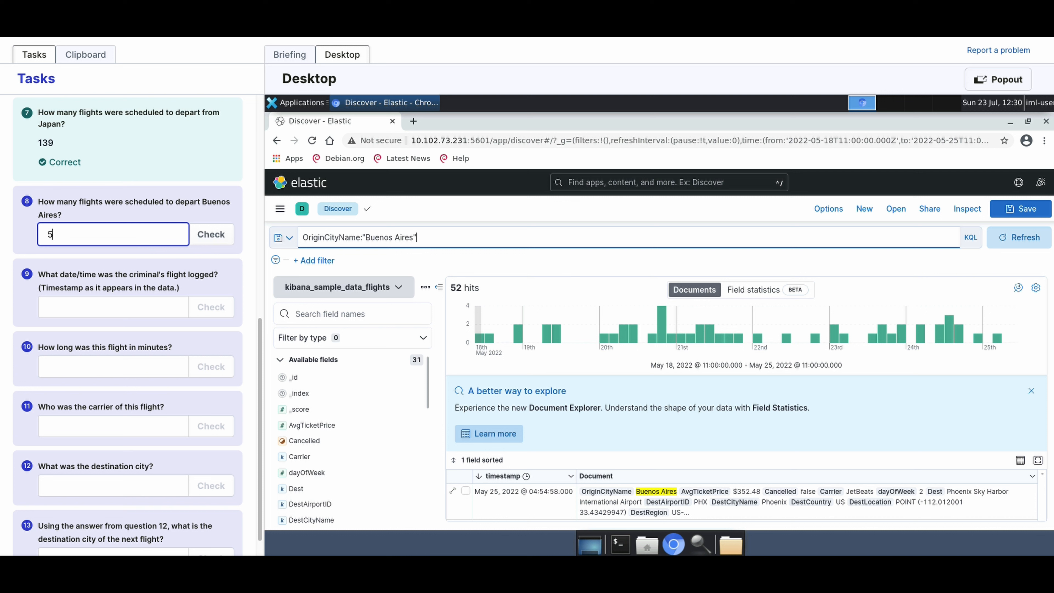
{"action": "key", "text": "Return"}
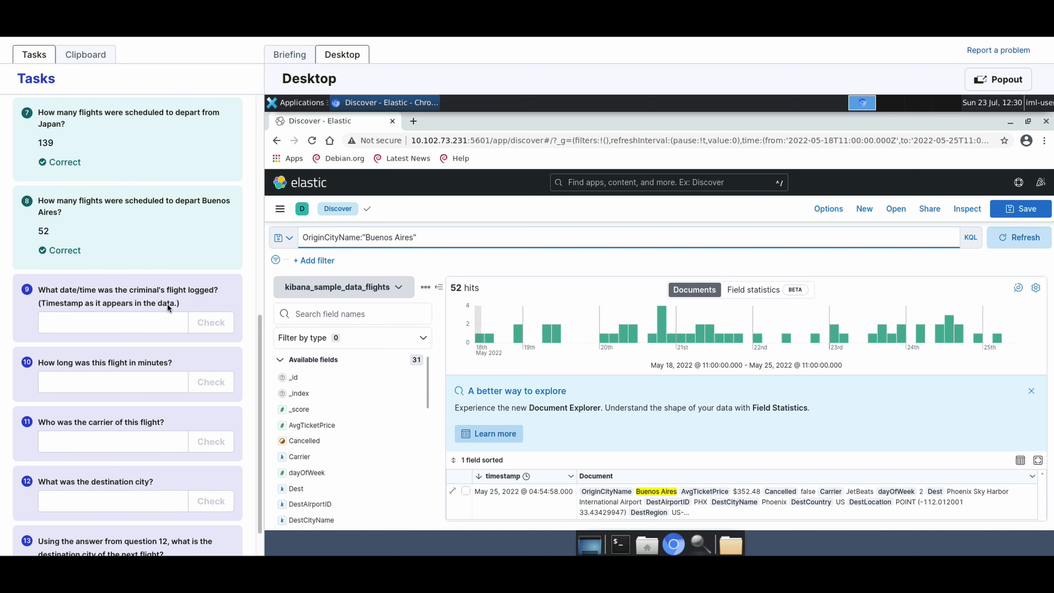
Check the remaining questions and read the lab briefing for the intelligence on the fugitive's route and spending
{"action": "left_click", "coordinate": [124, 318]}
{"action": "scroll", "coordinate": [124, 318], "scroll_direction": "down", "scroll_amount": 1}
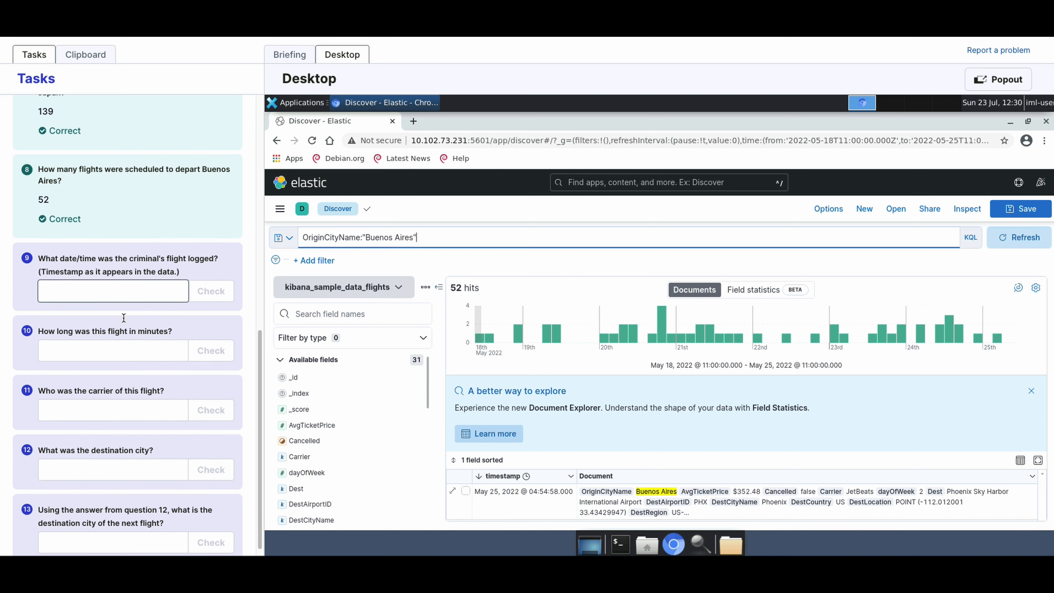
{"action": "scroll", "coordinate": [124, 318], "scroll_direction": "down", "scroll_amount": 1}
{"action": "left_click", "coordinate": [342, 273]}
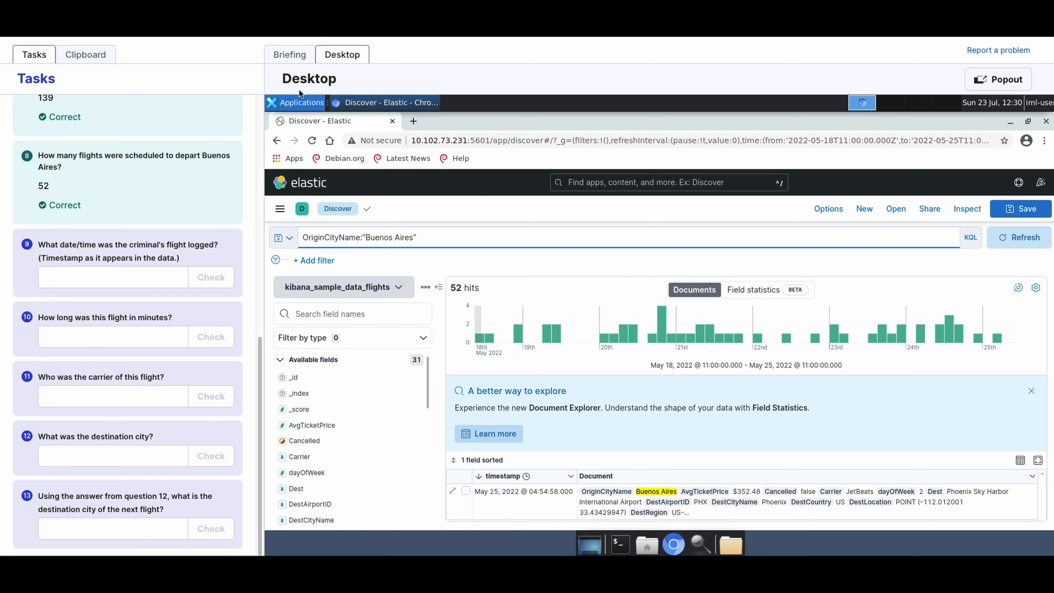
{"action": "left_click", "coordinate": [296, 58]}
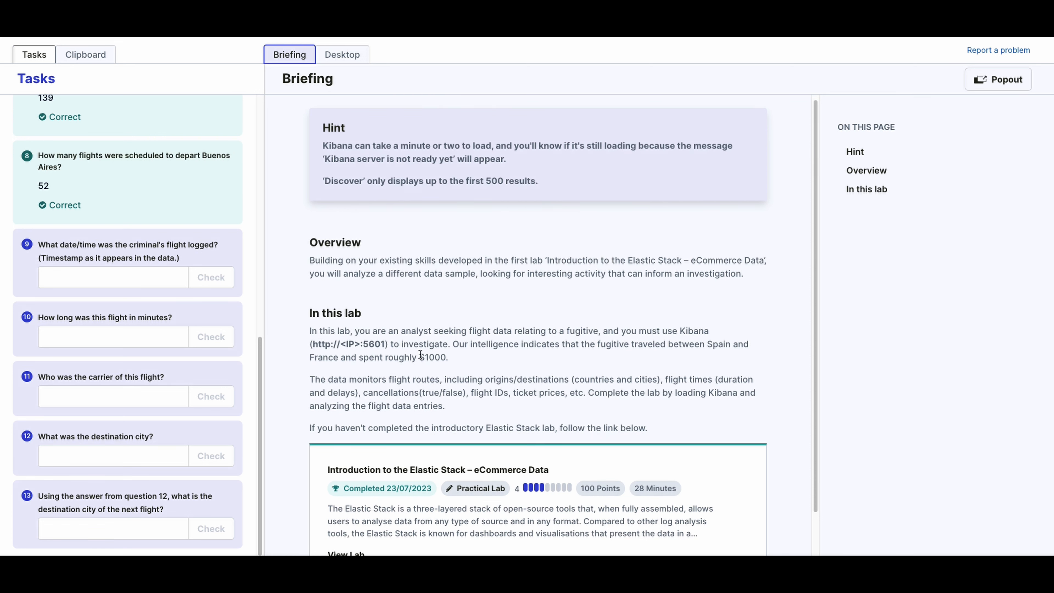
{"action": "mouse_move", "coordinate": [451, 344]}
{"action": "left_mouse_down"}
{"action": "mouse_move", "coordinate": [723, 344]}
{"action": "mouse_move", "coordinate": [435, 359]}
{"action": "mouse_move", "coordinate": [449, 360]}
{"action": "left_mouse_up"}
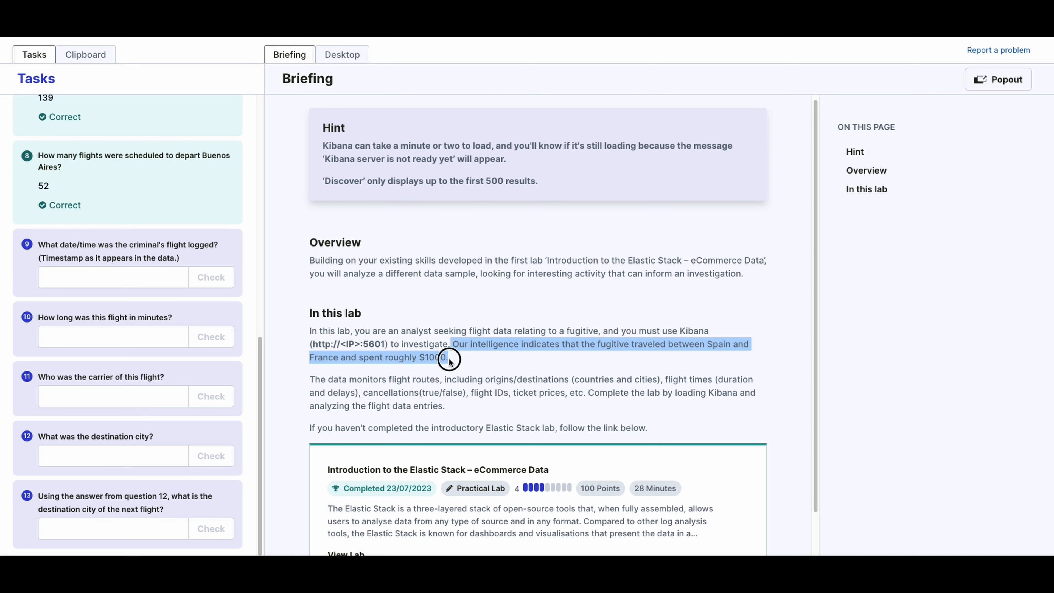
Return to the Kibana desktop and replace the flight query with OriginCountry:"ES"
{"action": "left_click", "coordinate": [341, 54]}
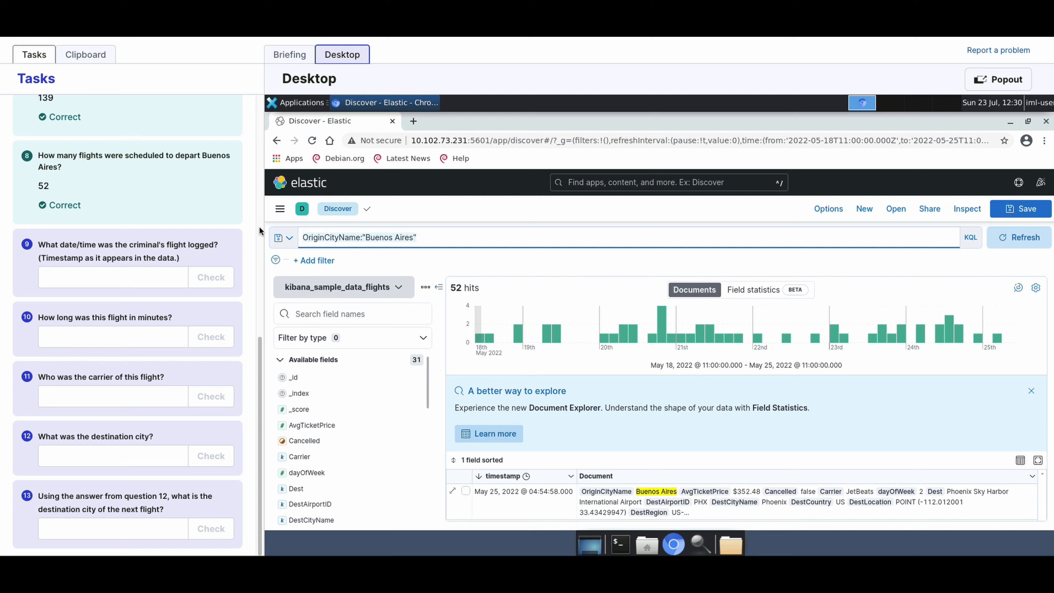
{"action": "left_click", "coordinate": [399, 237]}
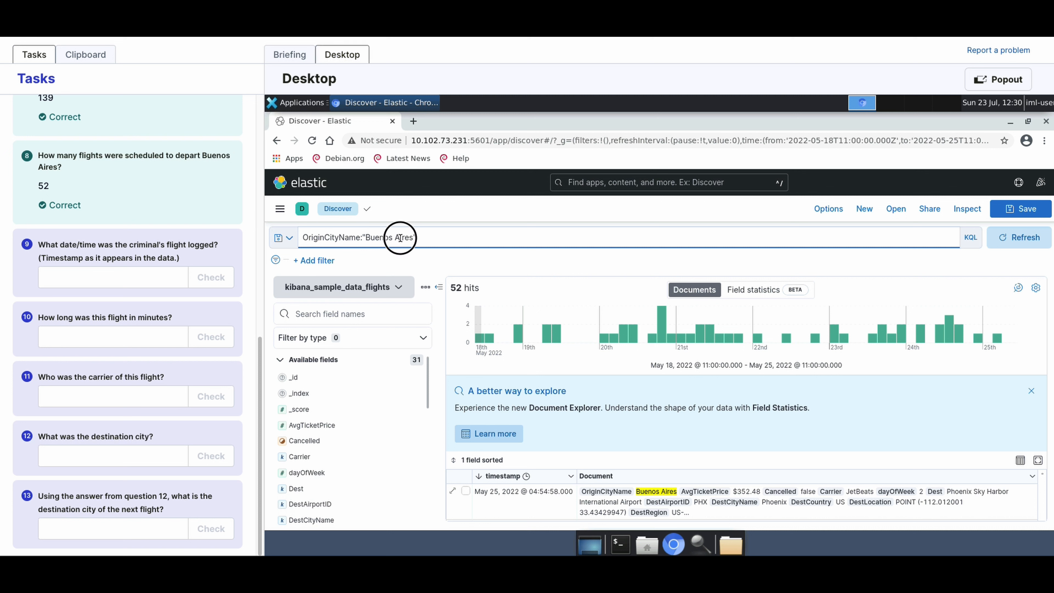
{"action": "key", "text": "ctrl+a"}
{"action": "type", "text": "O"}
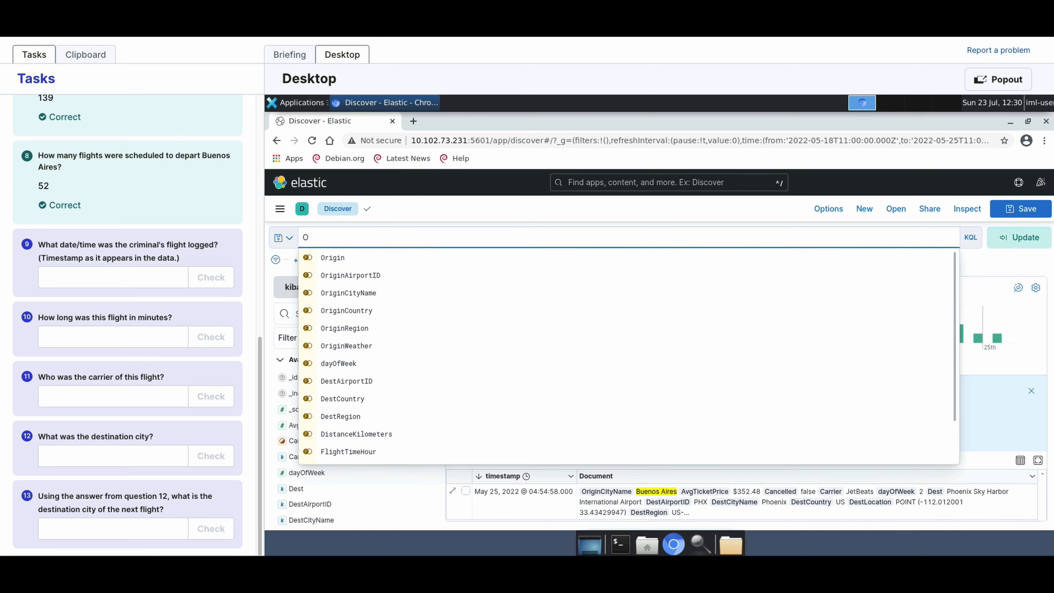
{"action": "type", "text": "rigf"}
{"action": "key", "text": "BackSpace"}
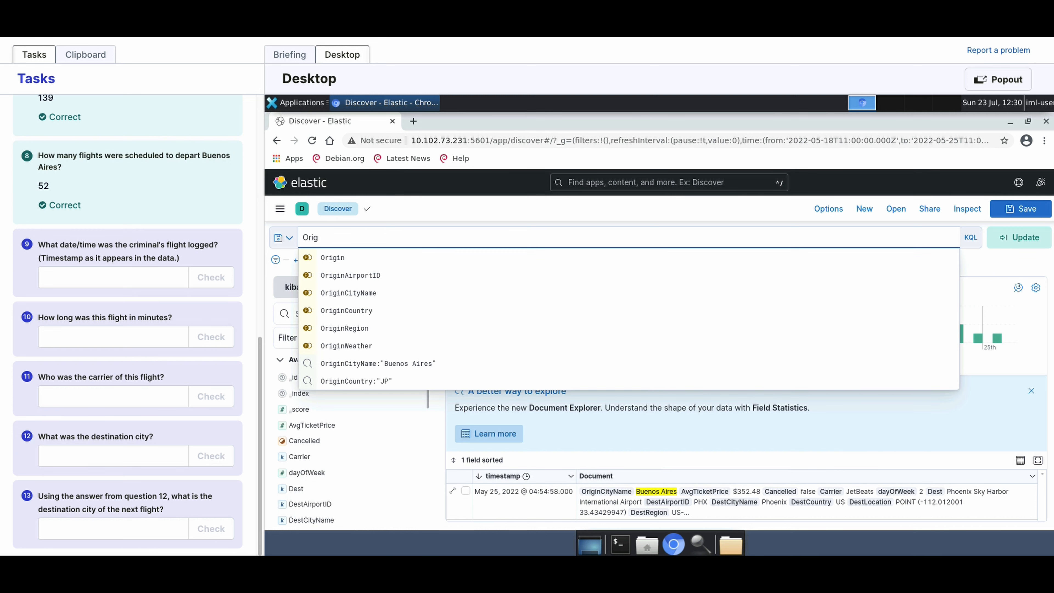
{"action": "left_click", "coordinate": [365, 310]}
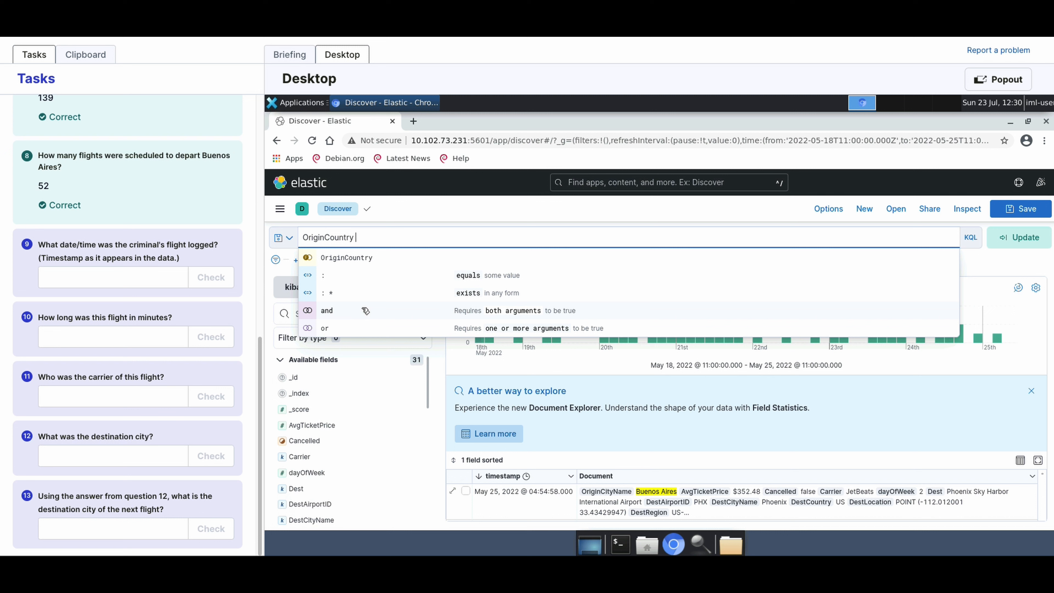
{"action": "type", "text": "\""}
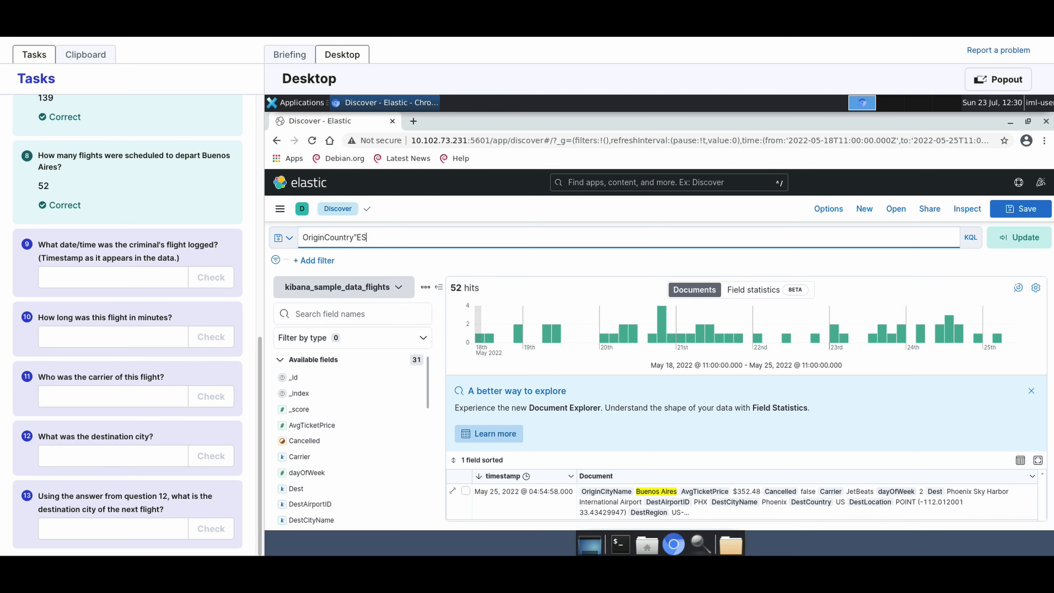
{"action": "key", "text": "BackSpace"}
{"action": "type", "text": ":\""}
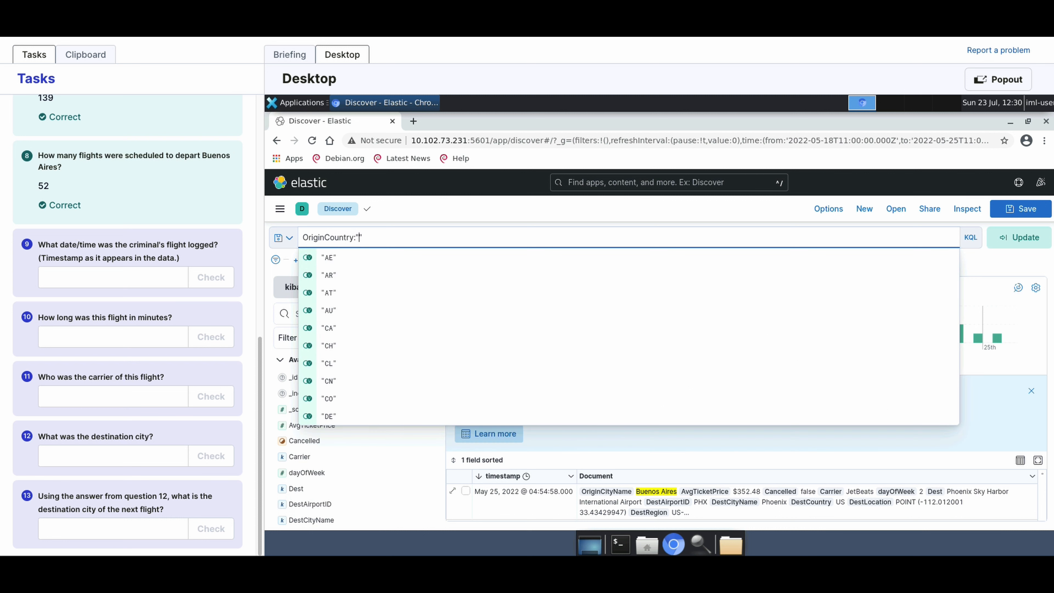
{"action": "type", "text": "ES\""}
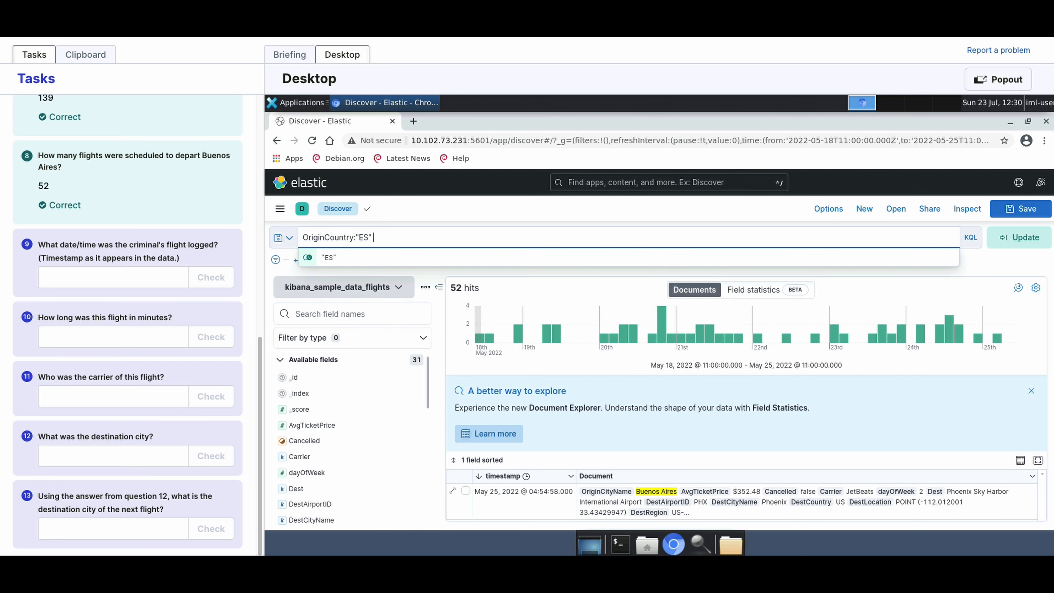
Extend the query with and DestCountry:"FR" and run it to find flights from Spain to France
{"action": "type", "text": " and de"}
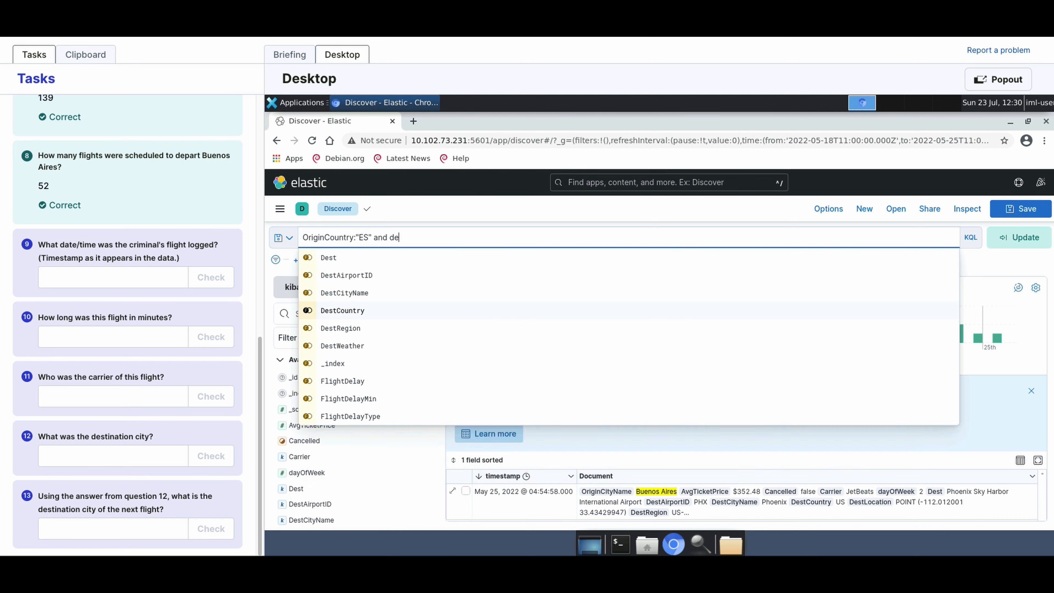
{"action": "left_click", "coordinate": [358, 310]}
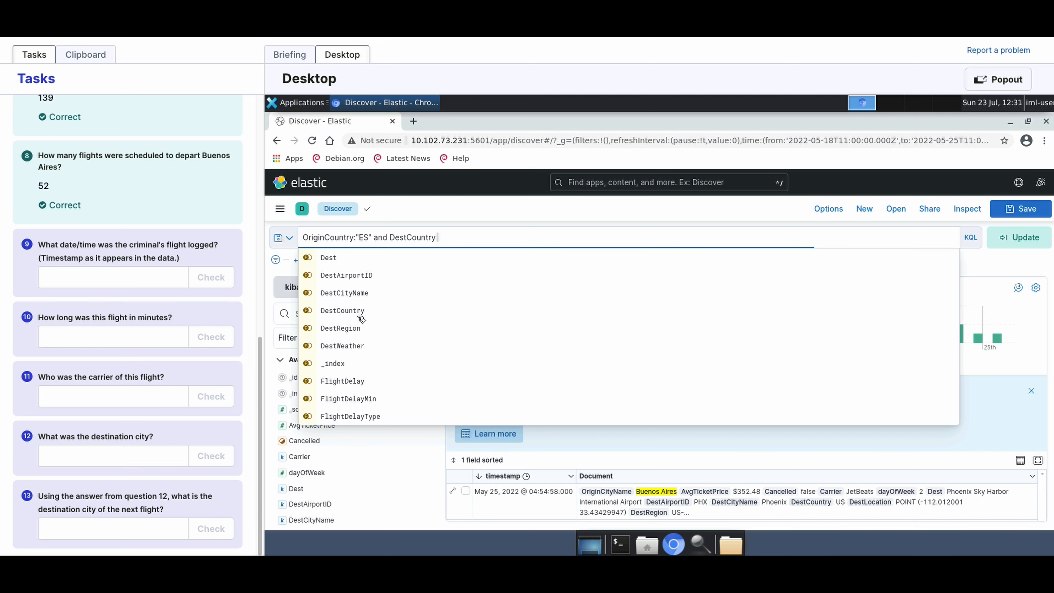
{"action": "type", "text": ":\""}
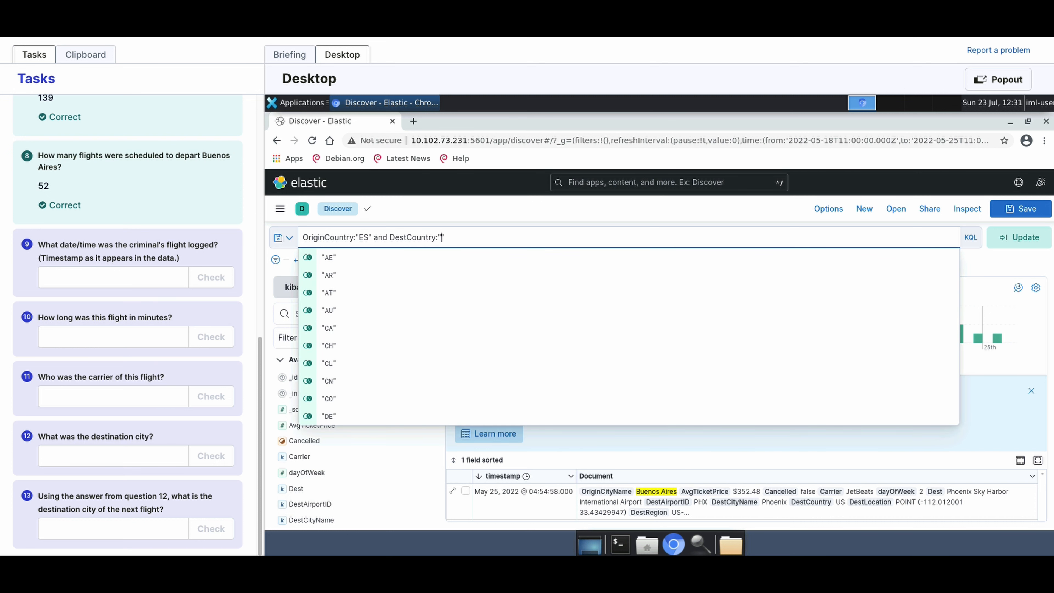
{"action": "type", "text": "FR"}
{"action": "key", "text": "Return"}
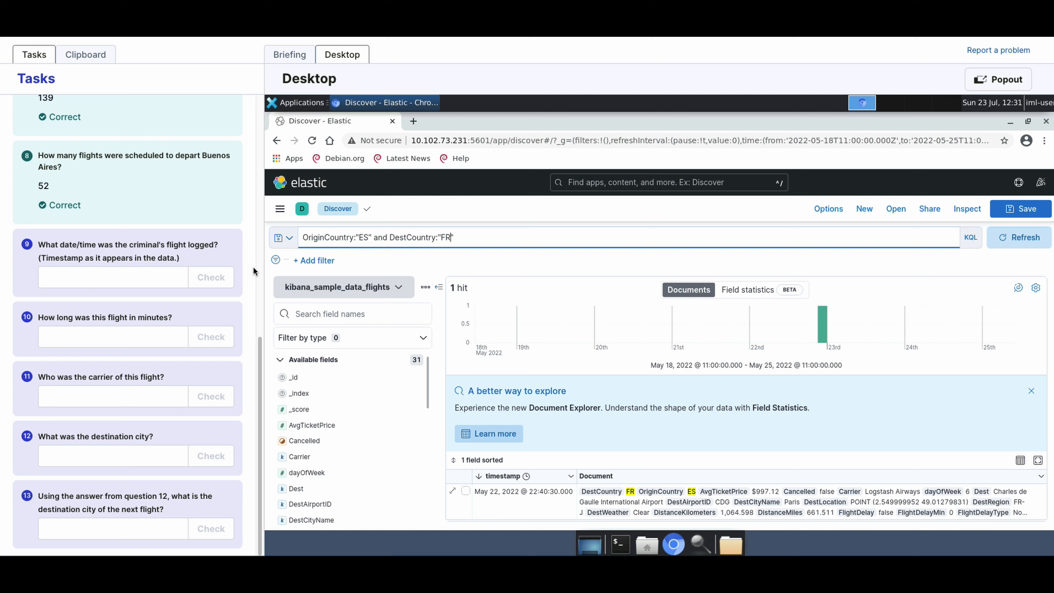
Copy the Spain-to-France flight's timestamp and submit May 22, 2022 @ 22:40:30.000 as the answer to question 9
{"action": "mouse_move", "coordinate": [575, 497]}
{"action": "left_click_drag", "start_coordinate": [477, 492], "coordinate": [579, 495]}
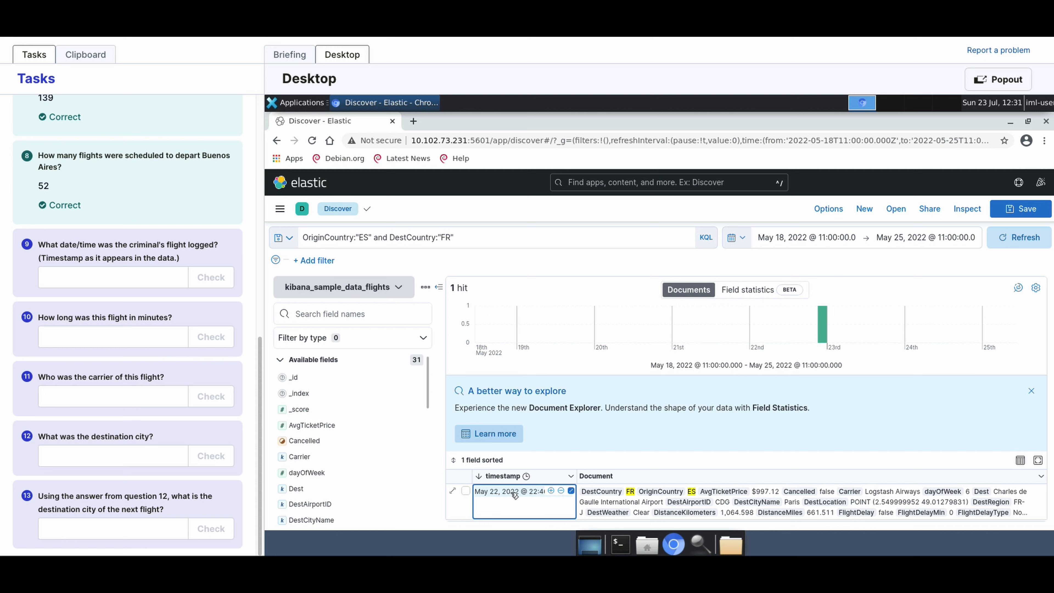
{"action": "right_click", "coordinate": [511, 493]}
{"action": "left_click", "coordinate": [532, 436]}
{"action": "left_click", "coordinate": [74, 282]}
{"action": "key", "text": "ctrl+v"}
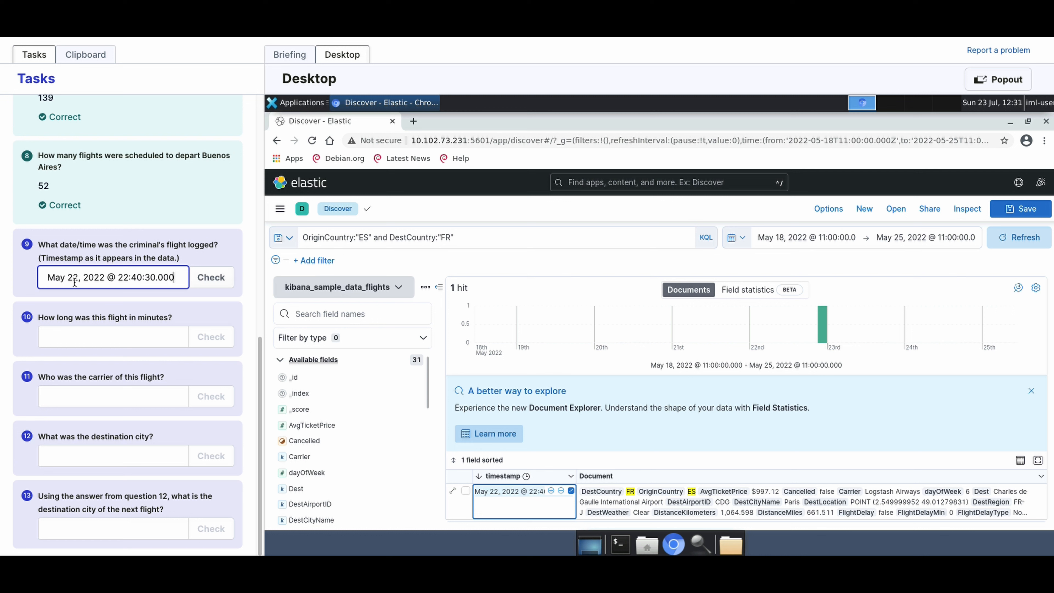
{"action": "left_click", "coordinate": [200, 280]}
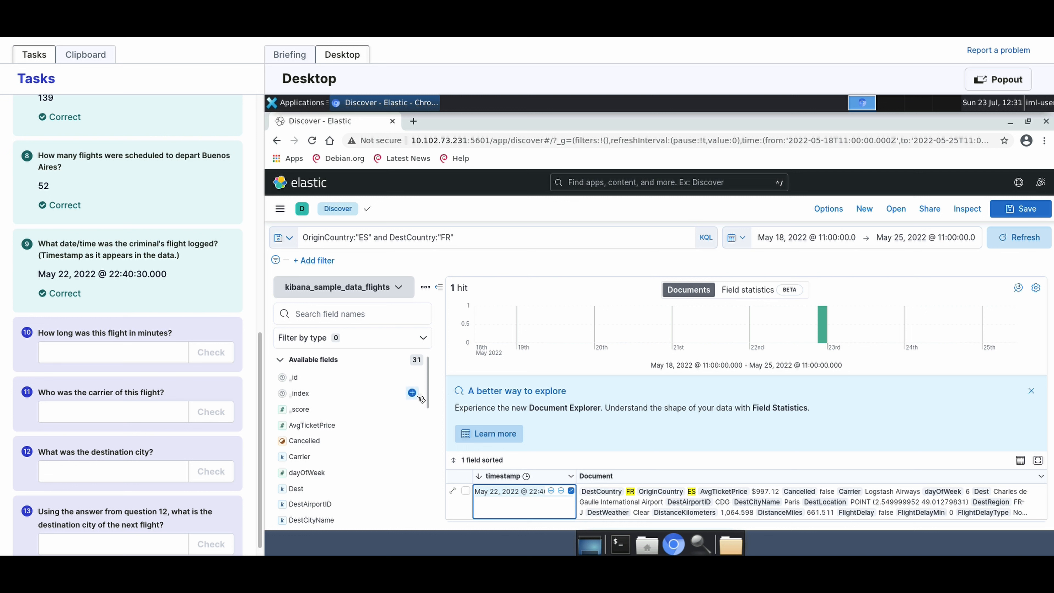
Expand the flight's document to find FlightTimeMin and submit 70 as the answer to question 10 about the flight duration
{"action": "left_click", "coordinate": [1032, 491]}
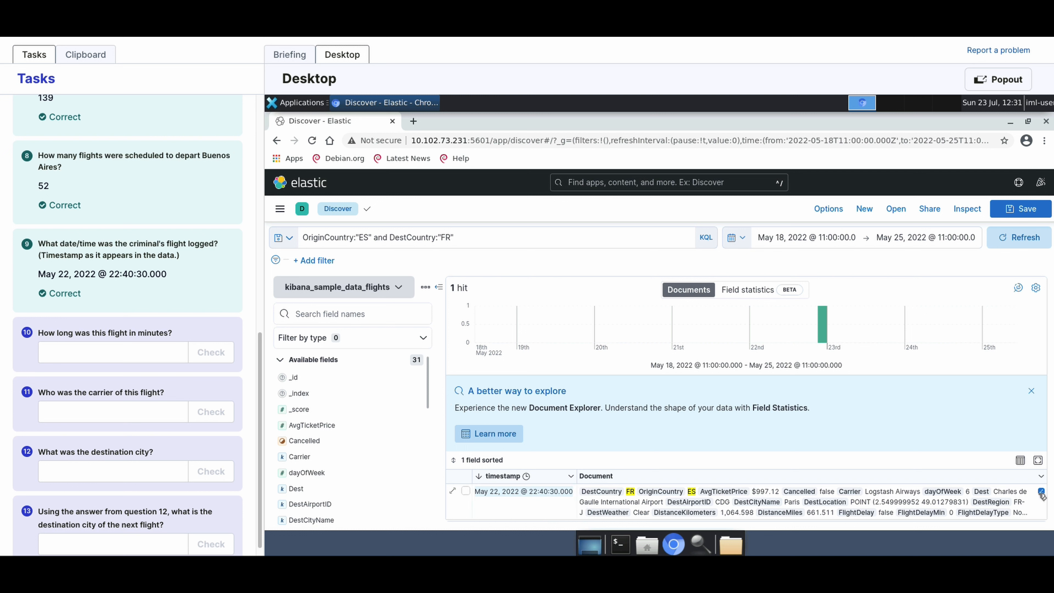
{"action": "scroll", "coordinate": [833, 405], "scroll_direction": "down", "scroll_amount": 5}
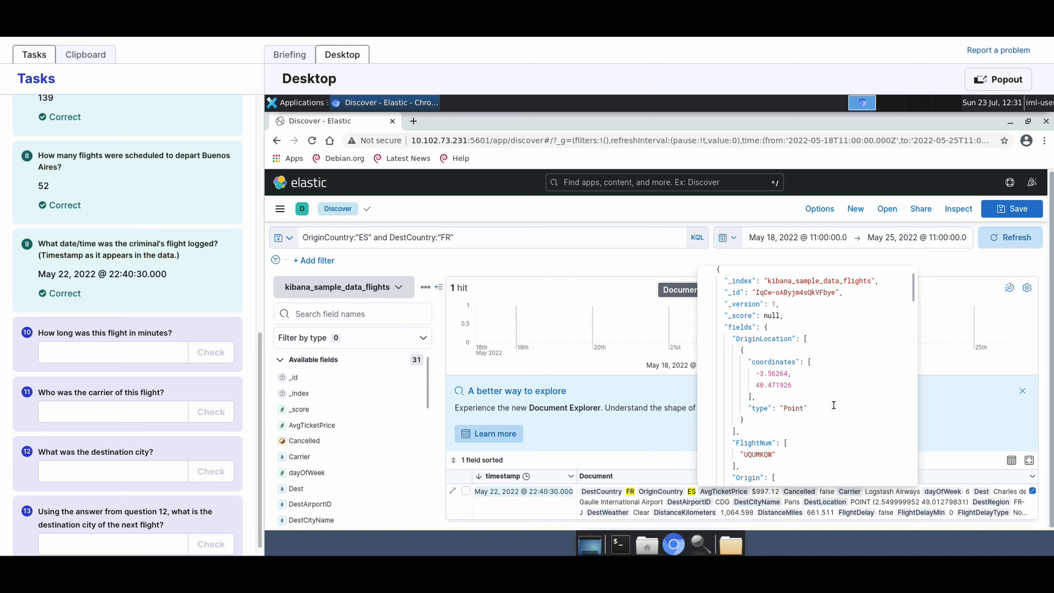
{"action": "scroll", "coordinate": [833, 405], "scroll_direction": "down", "scroll_amount": 3}
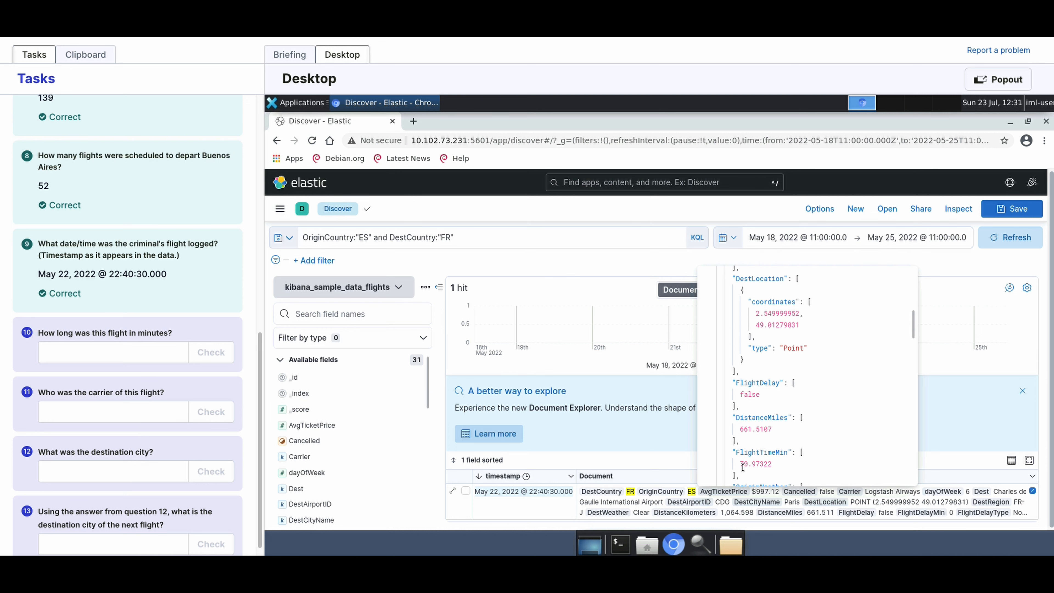
{"action": "left_click", "coordinate": [126, 344]}
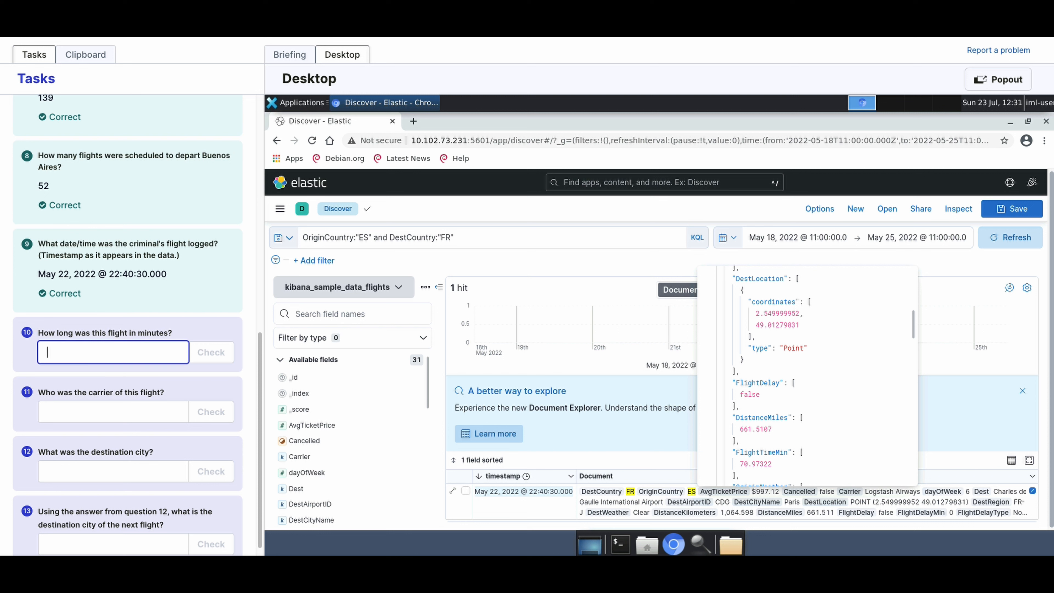
{"action": "type", "text": "70"}
{"action": "key", "text": "Return"}
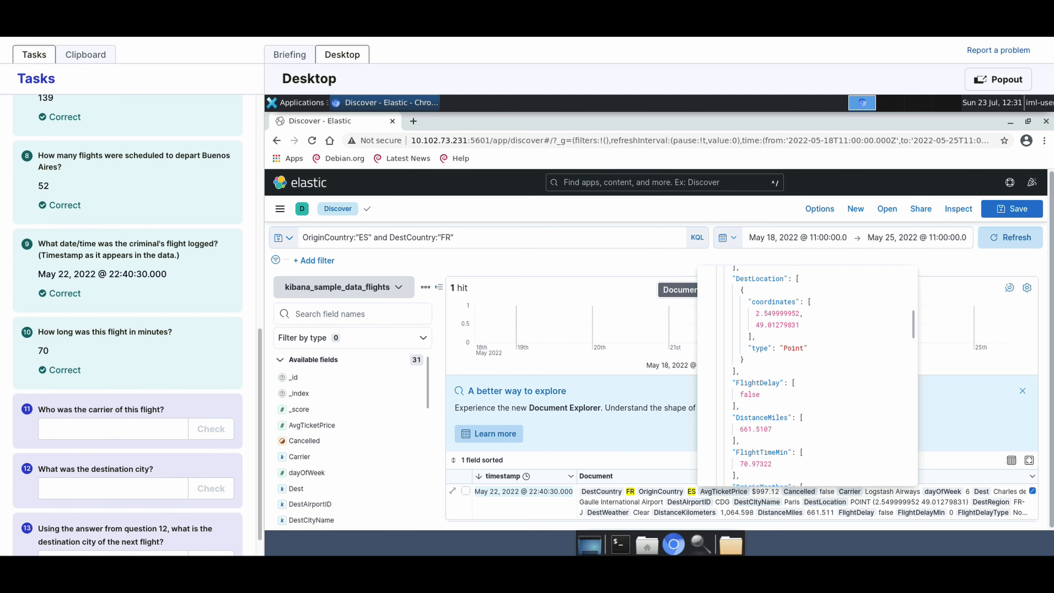
Find the Carrier field in the expanded flight document and submit Logstash Airways as the answer to question 11
{"action": "scroll", "coordinate": [805, 391], "scroll_direction": "down", "scroll_amount": 10}
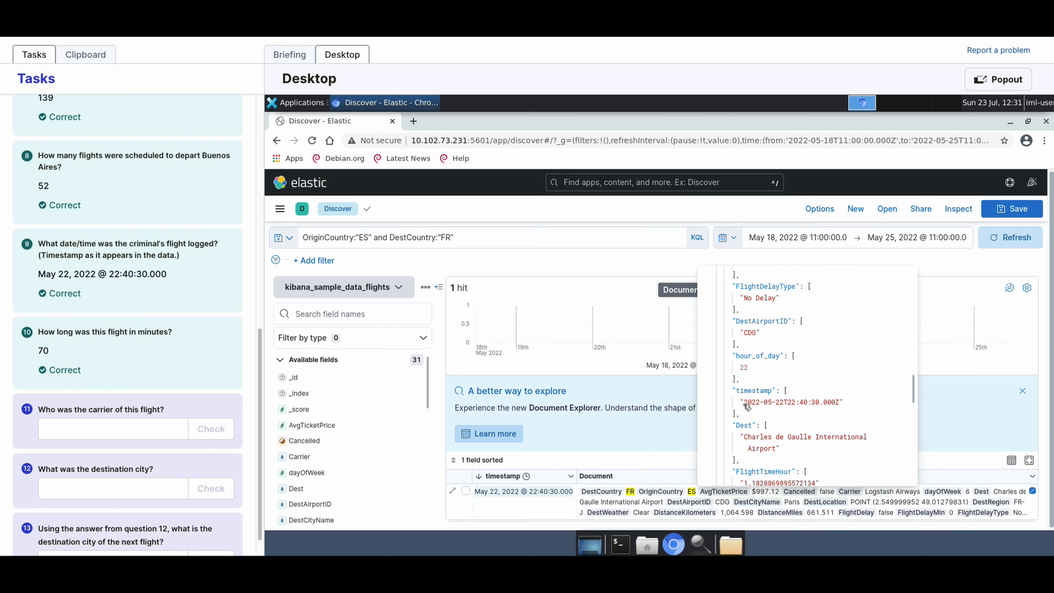
{"action": "scroll", "coordinate": [858, 368], "scroll_direction": "down", "scroll_amount": 2}
{"action": "scroll", "coordinate": [859, 368], "scroll_direction": "down", "scroll_amount": 5}
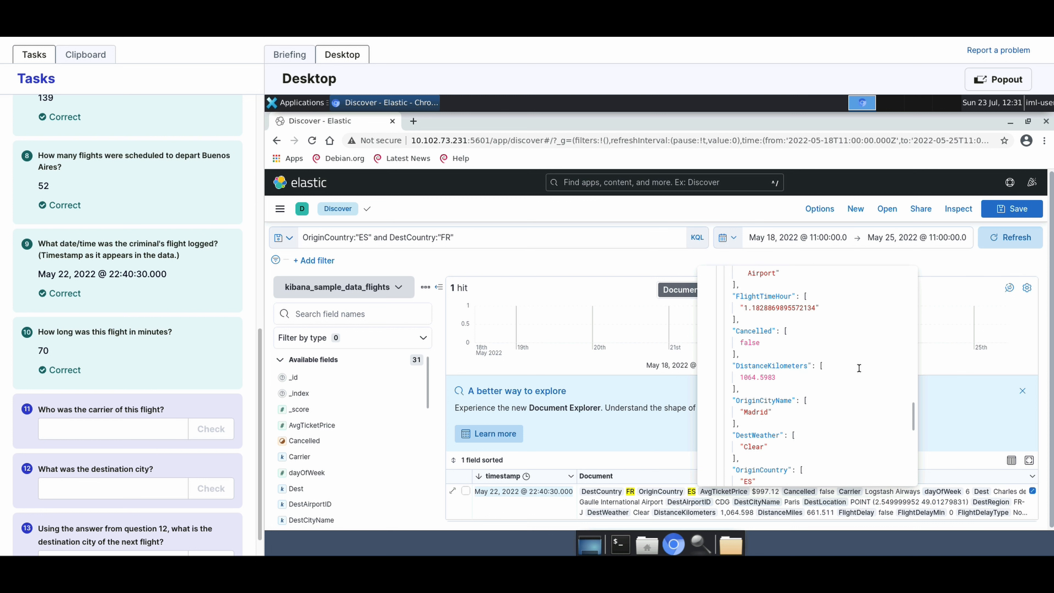
{"action": "scroll", "coordinate": [858, 368], "scroll_direction": "down", "scroll_amount": 5}
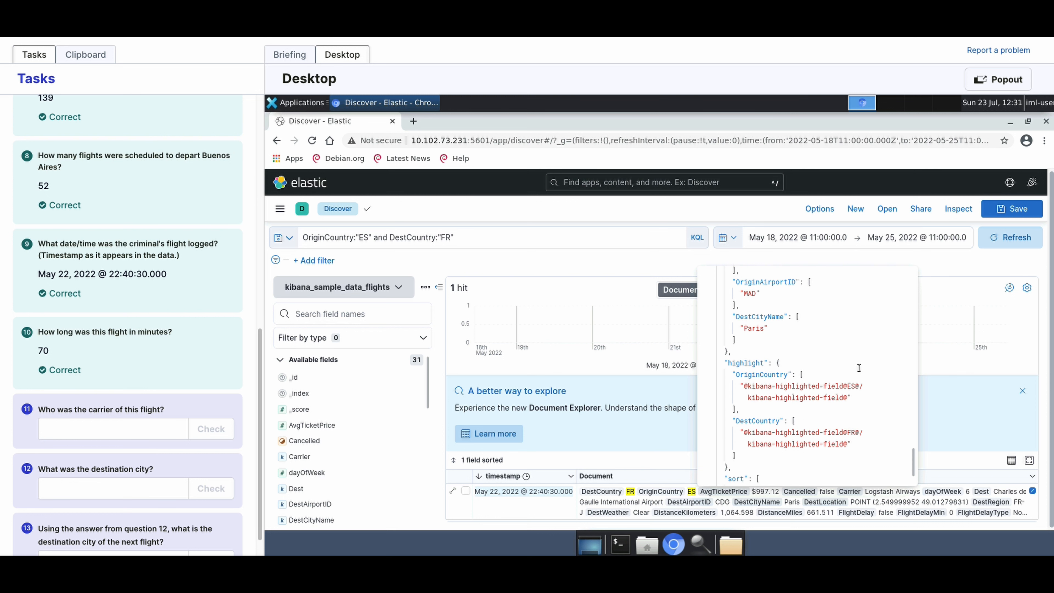
{"action": "scroll", "coordinate": [858, 368], "scroll_direction": "up", "scroll_amount": 8}
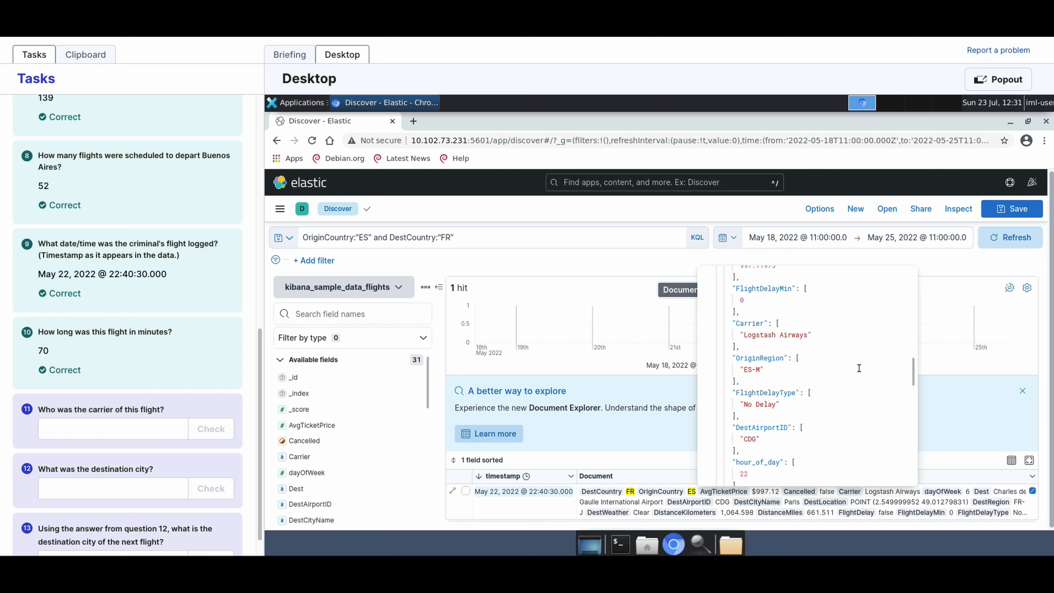
{"action": "left_click", "coordinate": [94, 419]}
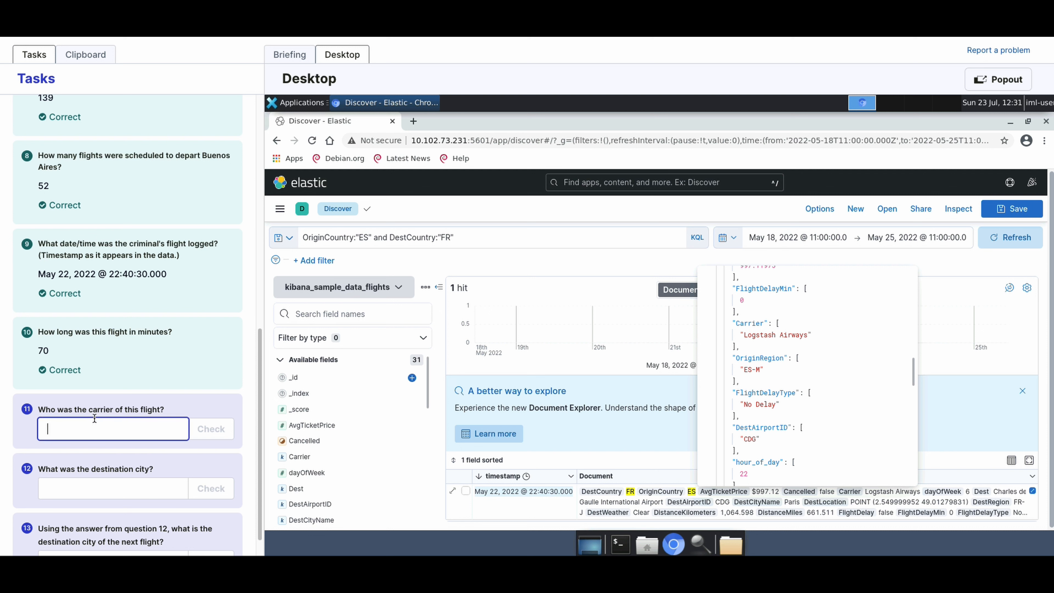
{"action": "type", "text": "Logstash aAirways"}
{"action": "key", "text": "Return"}
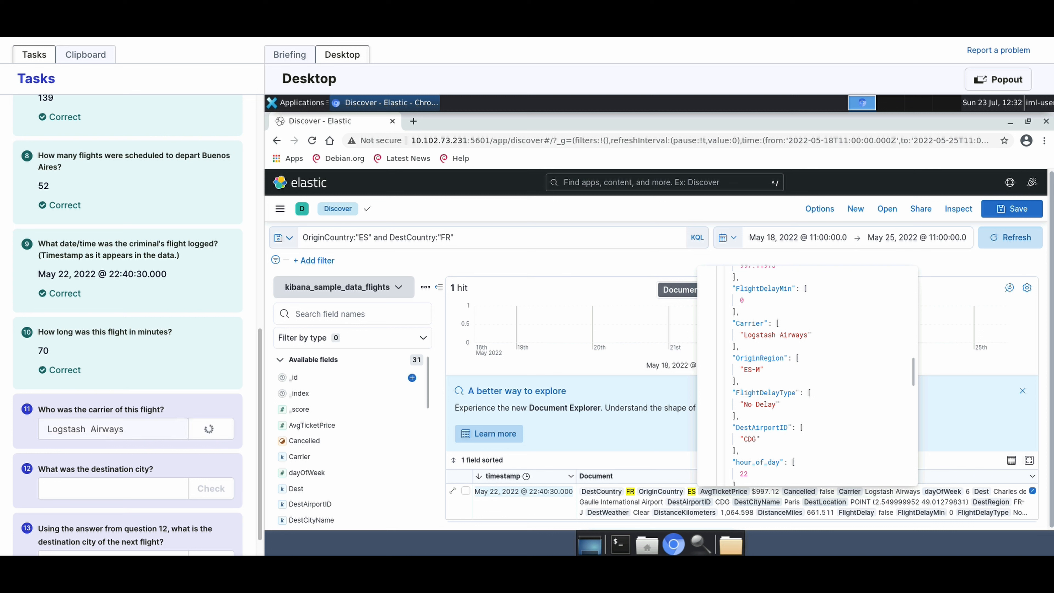
{"action": "key", "text": "ctrl+Left"}
{"action": "key", "text": "BackSpace"}
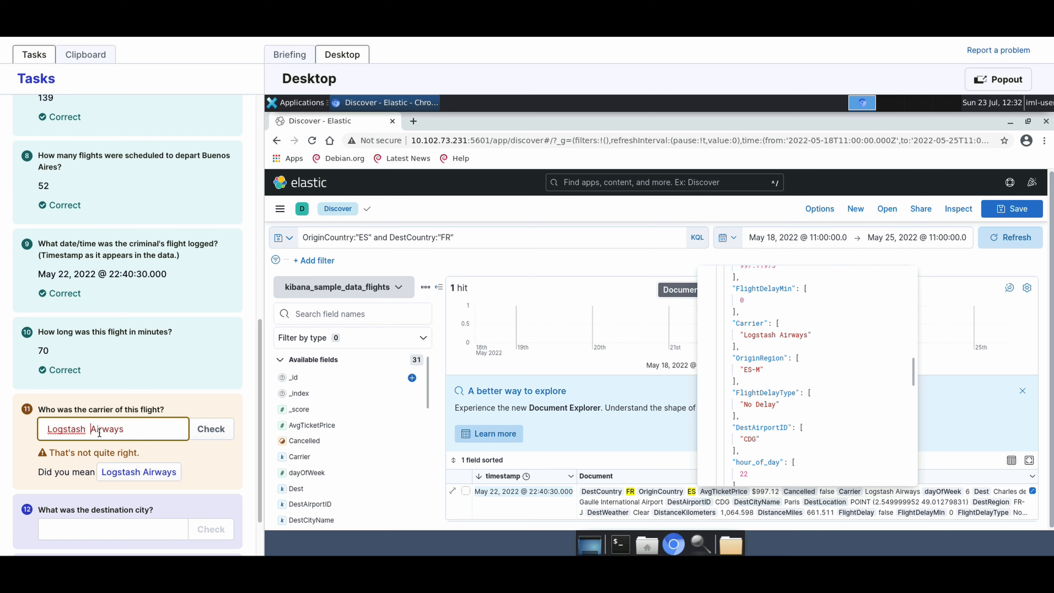
{"action": "key", "text": "Return"}
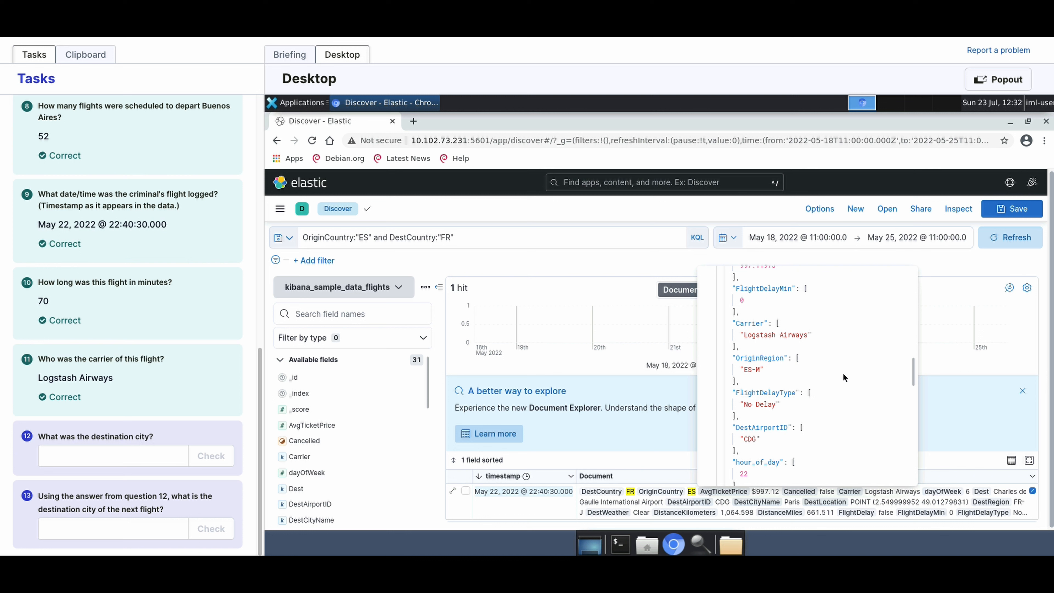
Find DestCityName in the expanded flight document and submit Paris as the answer to question 12
{"action": "scroll", "coordinate": [824, 382], "scroll_direction": "down", "scroll_amount": 5}
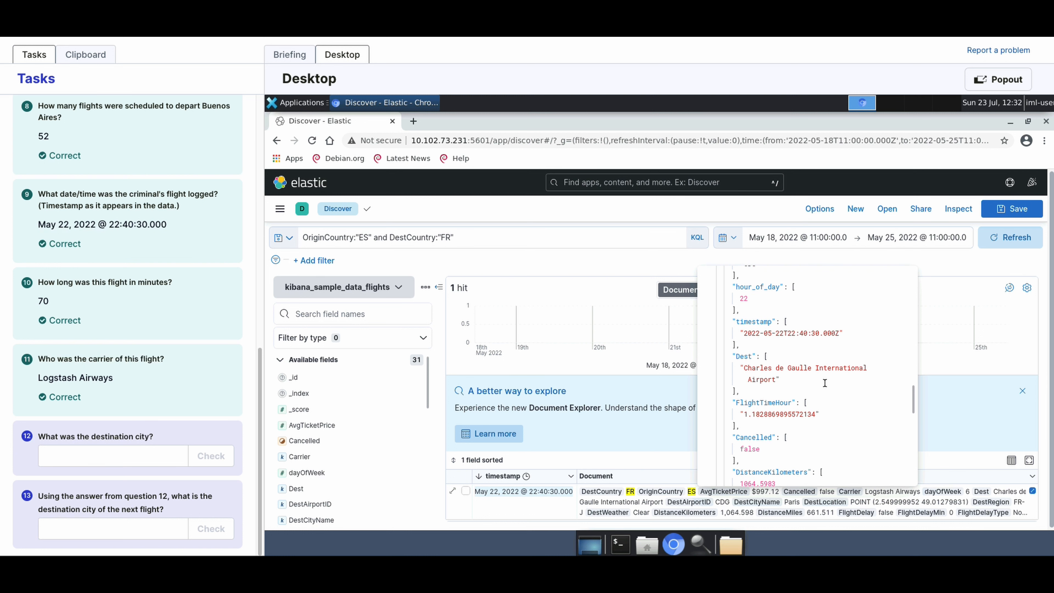
{"action": "scroll", "coordinate": [825, 383], "scroll_direction": "down", "scroll_amount": 3}
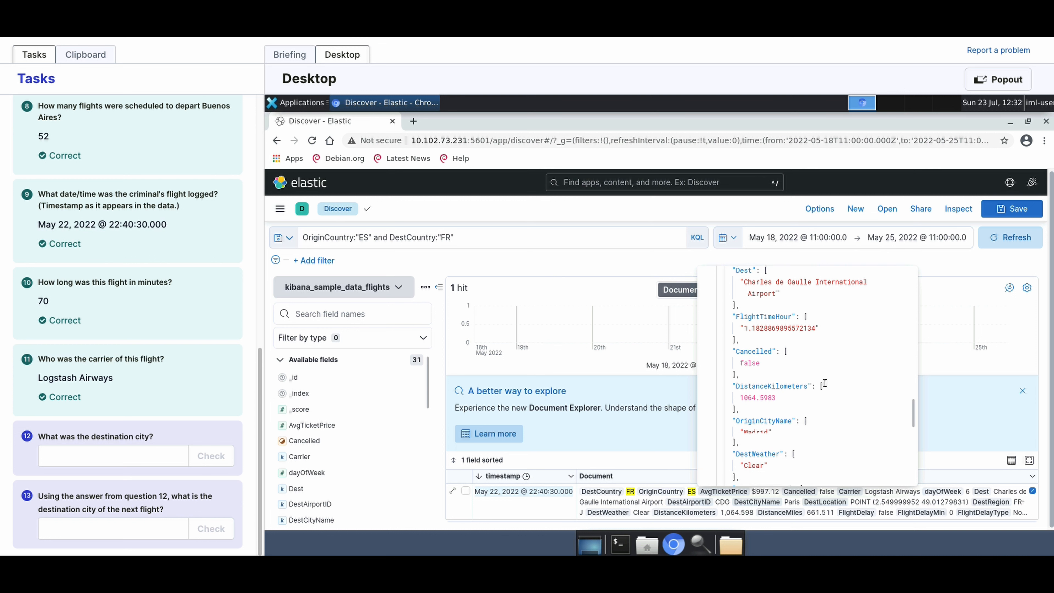
{"action": "scroll", "coordinate": [824, 382], "scroll_direction": "down", "scroll_amount": 5}
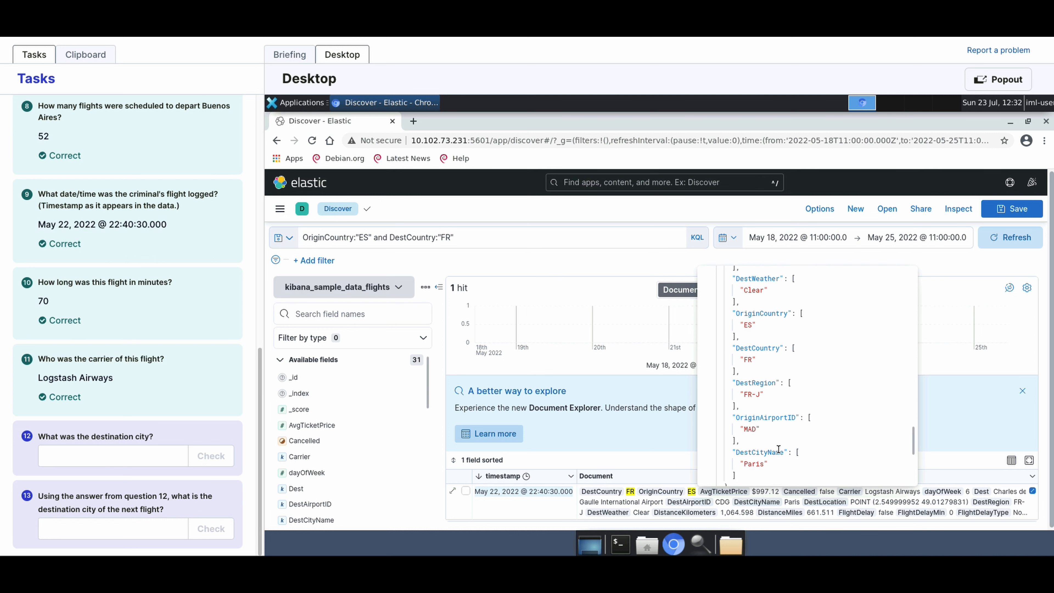
{"action": "left_click", "coordinate": [39, 464]}
{"action": "type", "text": "Paris"}
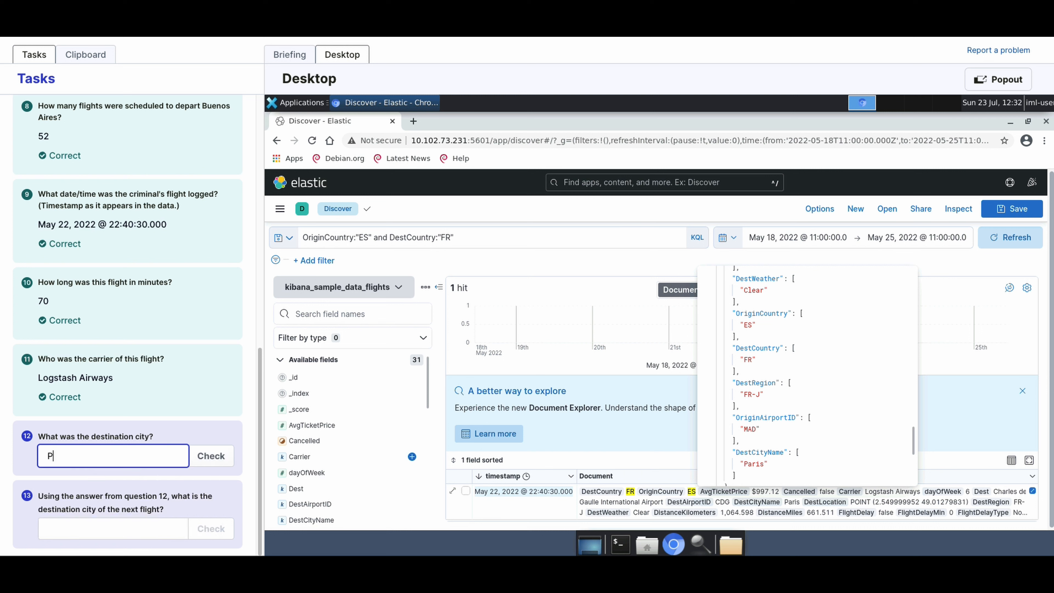
{"action": "key", "text": "Return"}
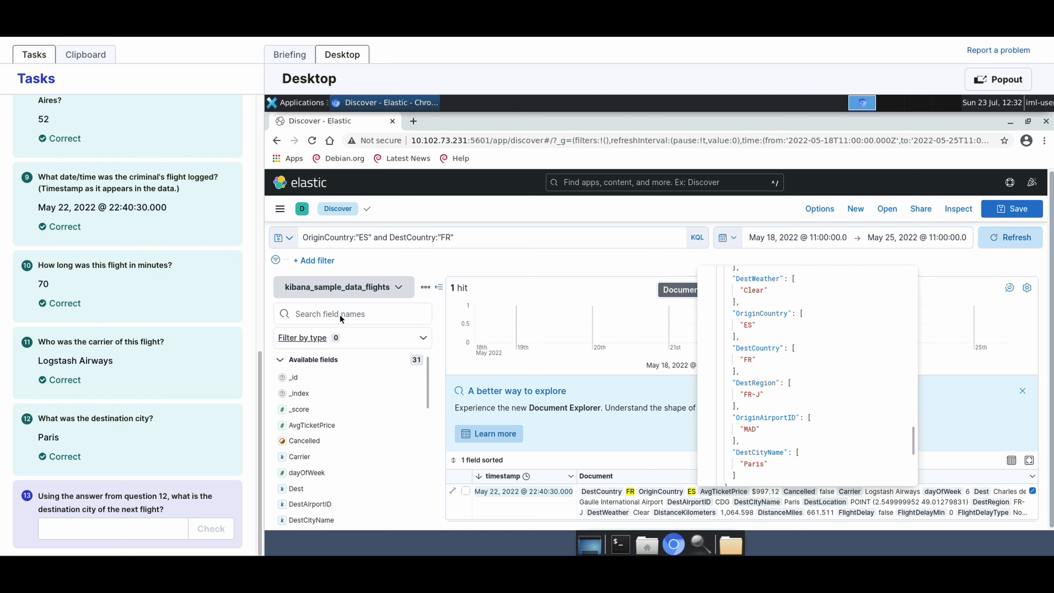
Close the expanded document and replace the search query with OriginCityName:"Paris"
{"action": "left_click", "coordinate": [385, 235]}
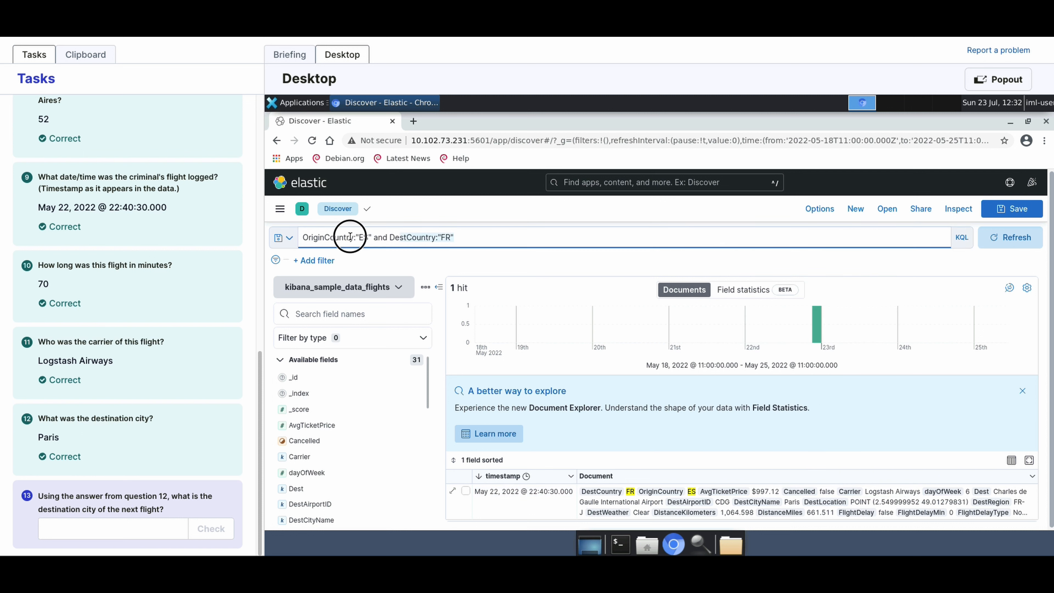
{"action": "left_click_drag", "start_coordinate": [330, 238], "coordinate": [326, 239]}
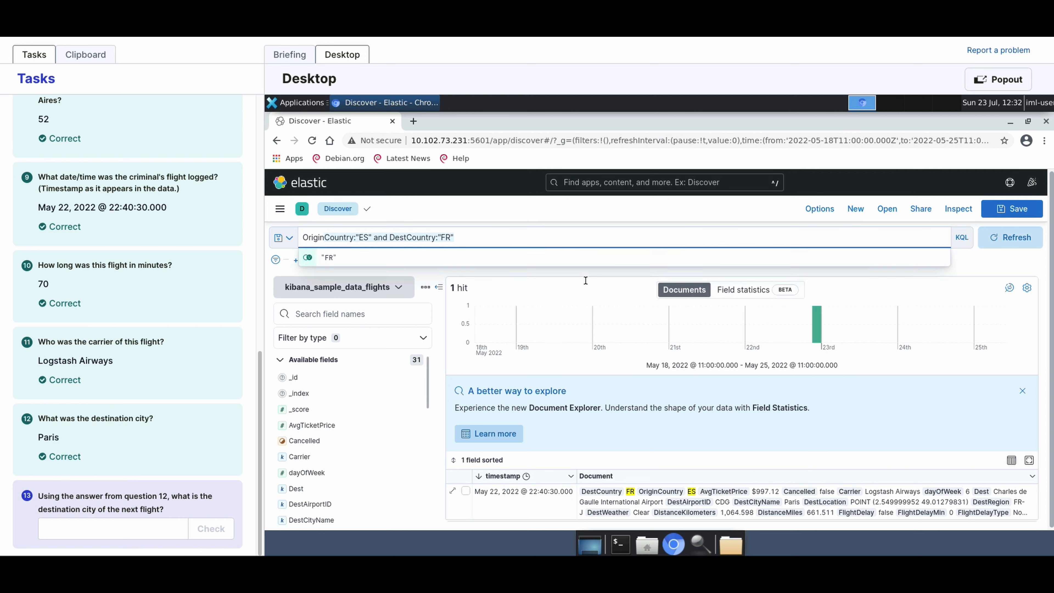
{"action": "type", "text": "City"}
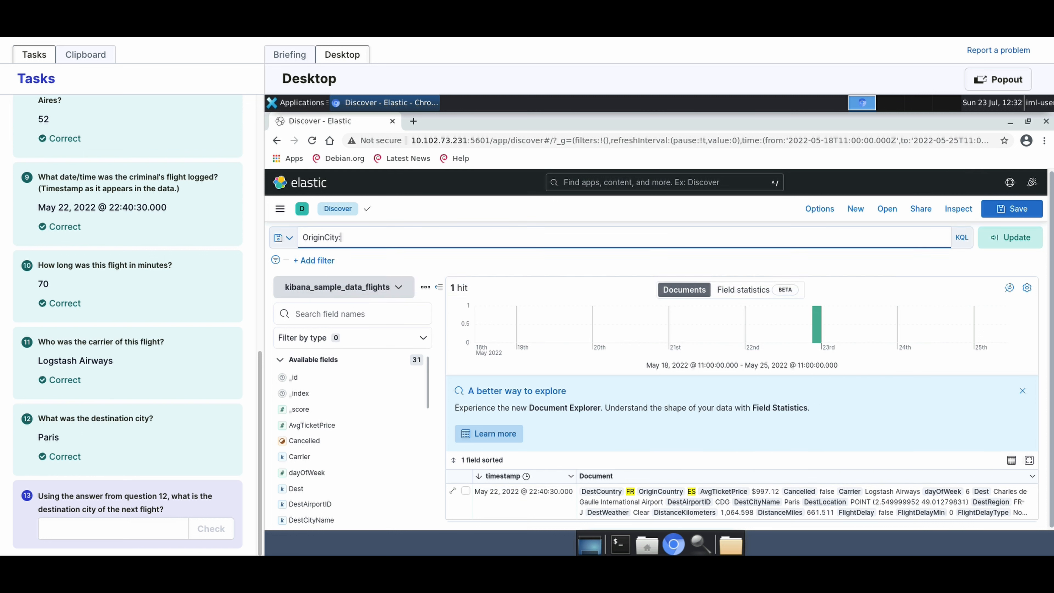
{"action": "type", "text": "Name:"}
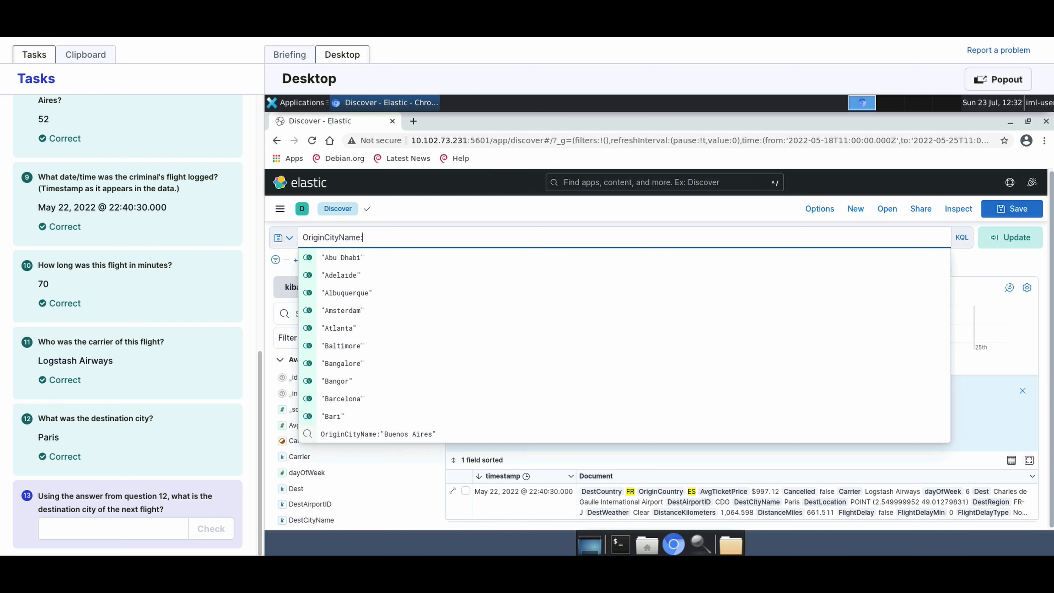
{"action": "type", "text": "\"Paris"}
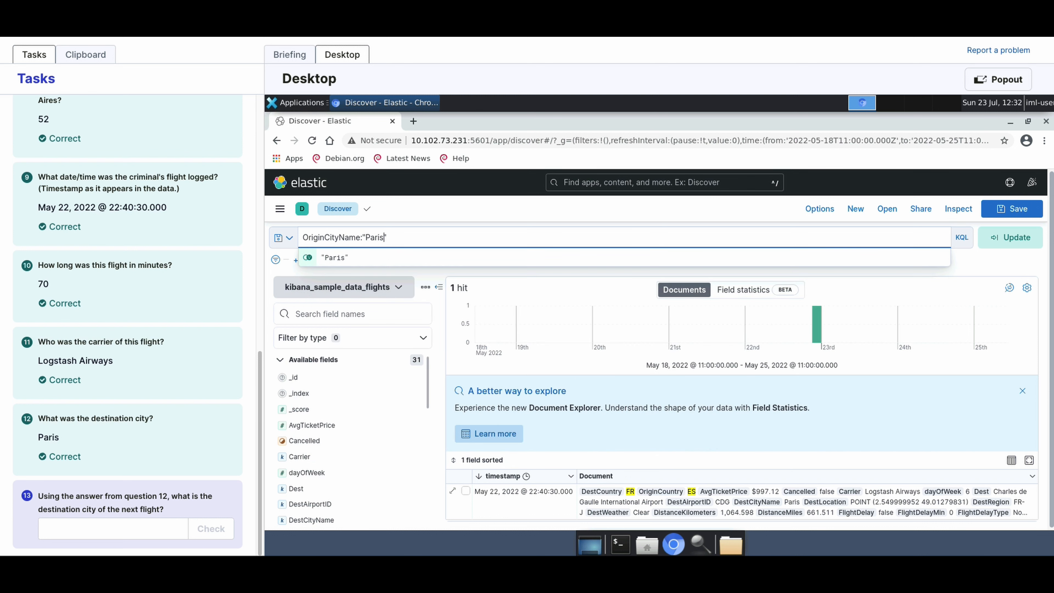
{"action": "left_click", "coordinate": [956, 259]}
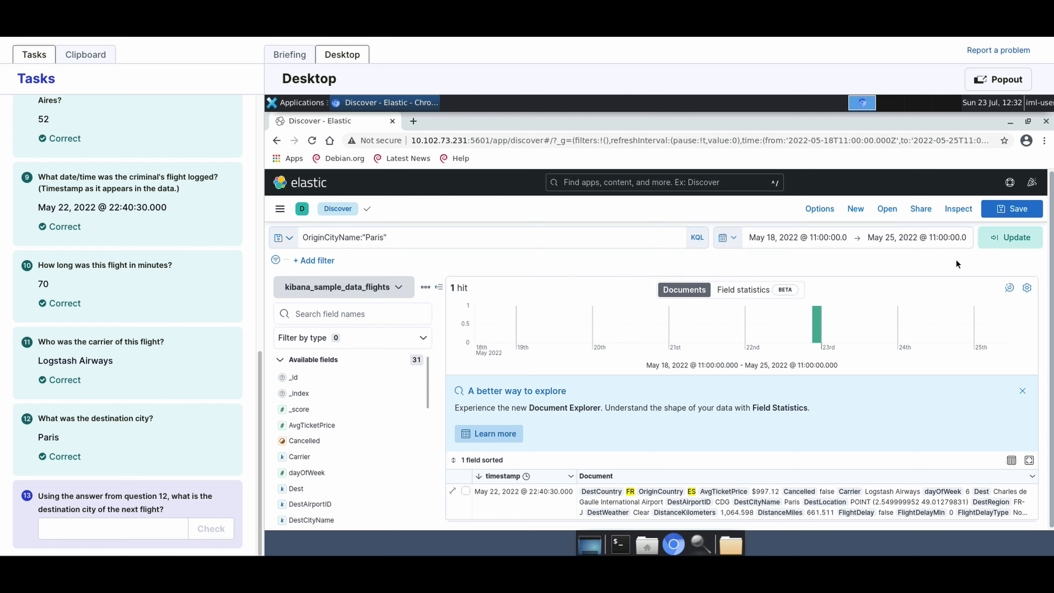
Set the time range's start to May 22, 2022 @ 22:40:30.000 and update the results for the Paris departures
{"action": "left_click", "coordinate": [798, 238]}
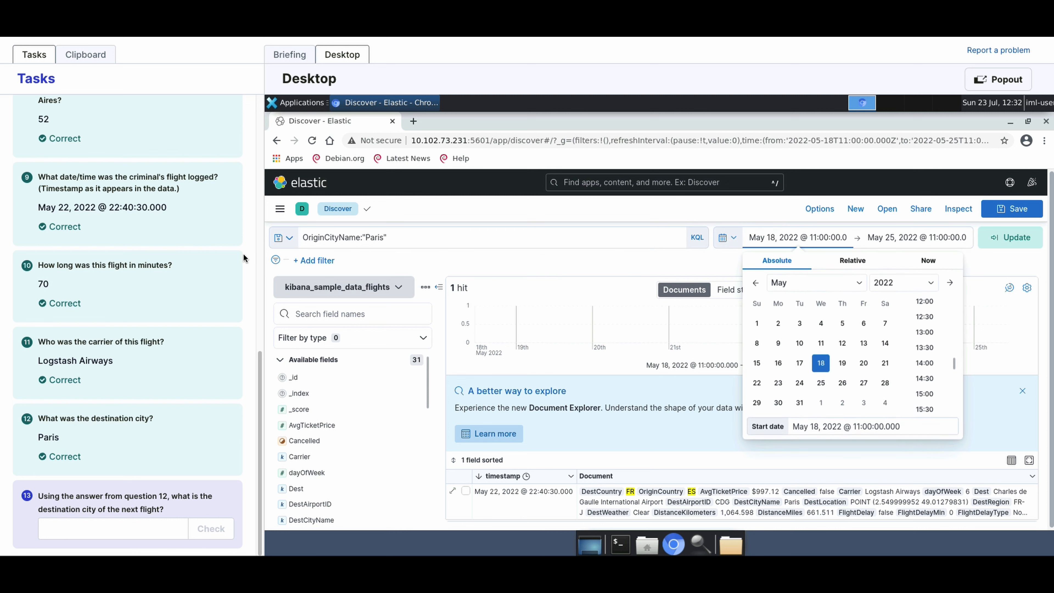
{"action": "left_click", "coordinate": [758, 383]}
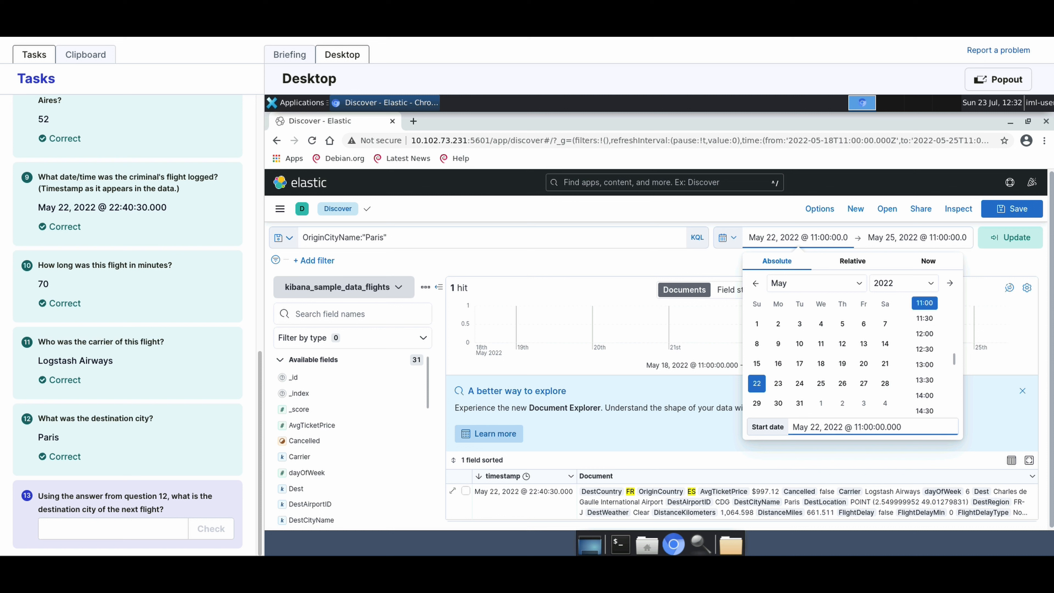
{"action": "key", "text": "BackSpace"}
{"action": "key", "text": "BackSpace"}
{"action": "key", "text": "BackSpace"}
{"action": "key", "text": "BackSpace"}
{"action": "type", "text": "22:0"}
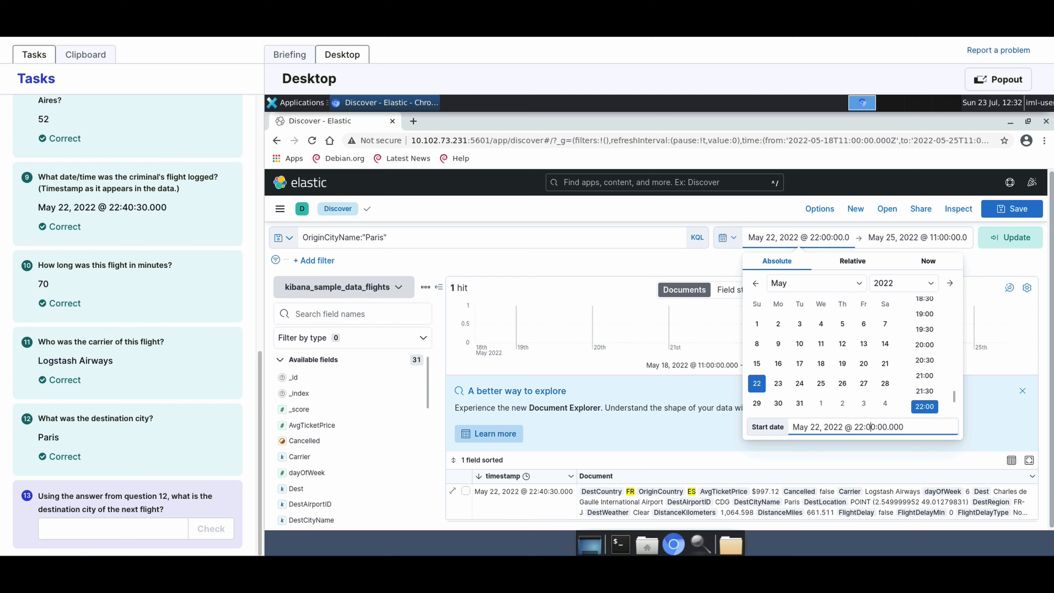
{"action": "key", "text": "BackSpace"}
{"action": "key", "text": "BackSpace"}
{"action": "type", "text": "40"}
{"action": "key", "text": "BackSpace"}
{"action": "type", "text": "3"}
{"action": "left_click", "coordinate": [1012, 239]}
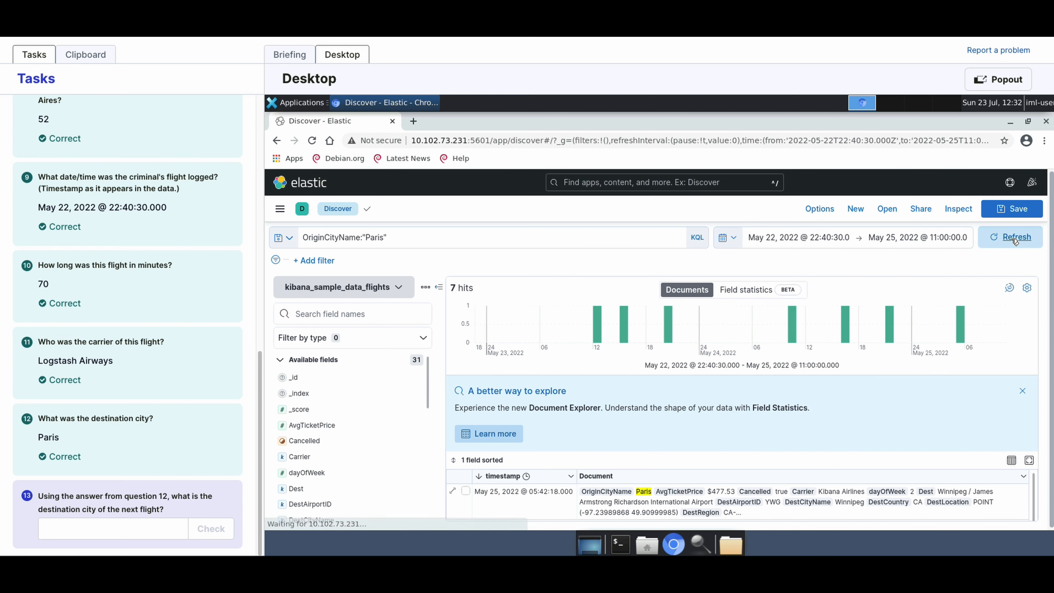
{"action": "mouse_move", "coordinate": [669, 313]}
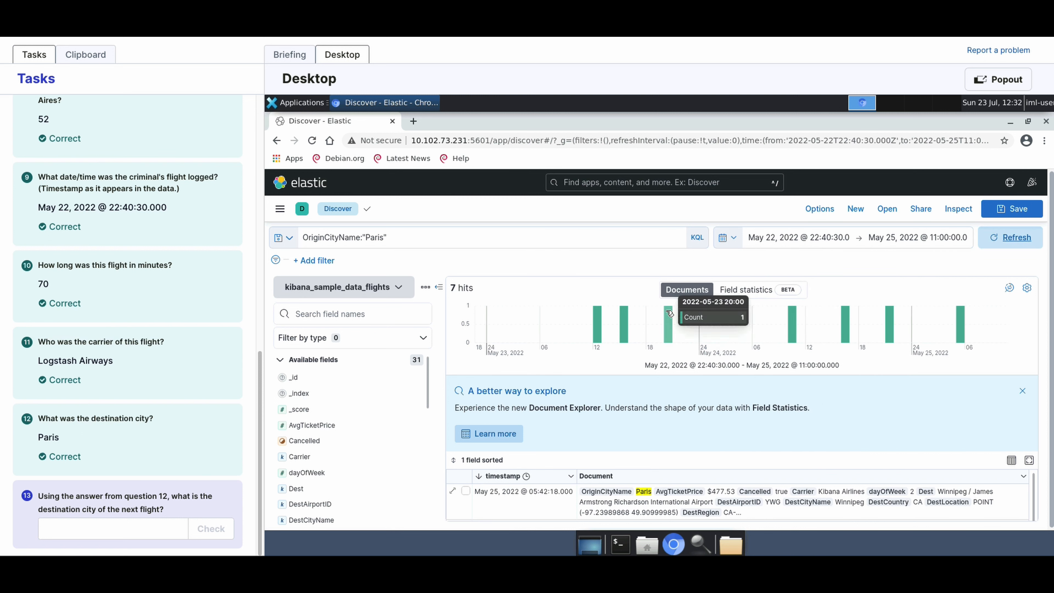
{"action": "mouse_move", "coordinate": [406, 409]}
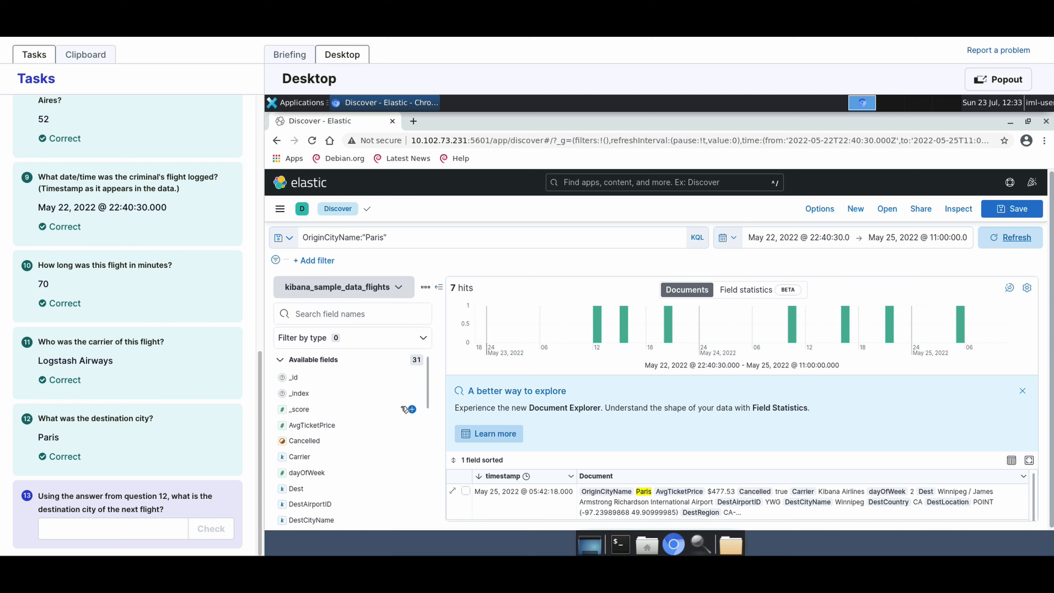
{"action": "scroll", "coordinate": [406, 409], "scroll_direction": "down", "scroll_amount": 1}
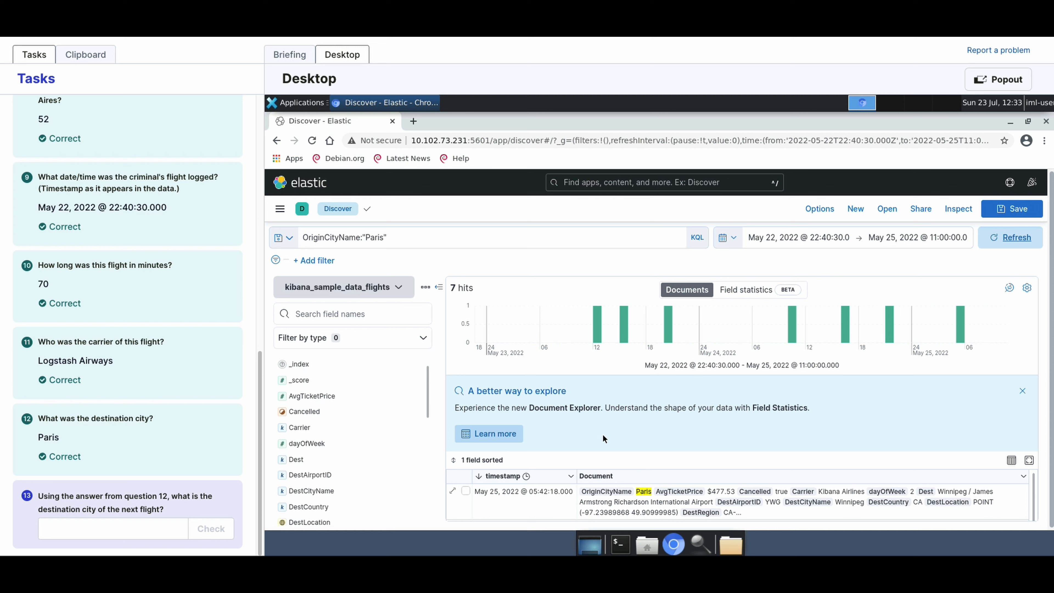
{"action": "scroll", "coordinate": [394, 428], "scroll_direction": "down", "scroll_amount": 6}
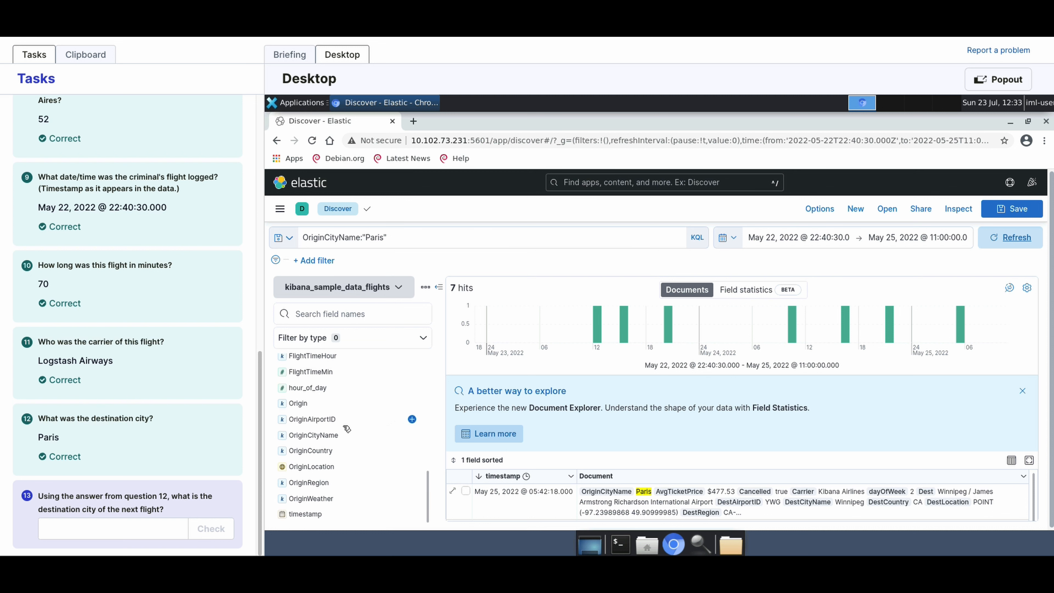
{"action": "left_click", "coordinate": [91, 526]}
Try narrowing the Paris departures by adding the condition and Carrier:"Logstash Airways" to the search query, and update the results
{"action": "left_click", "coordinate": [424, 240]}
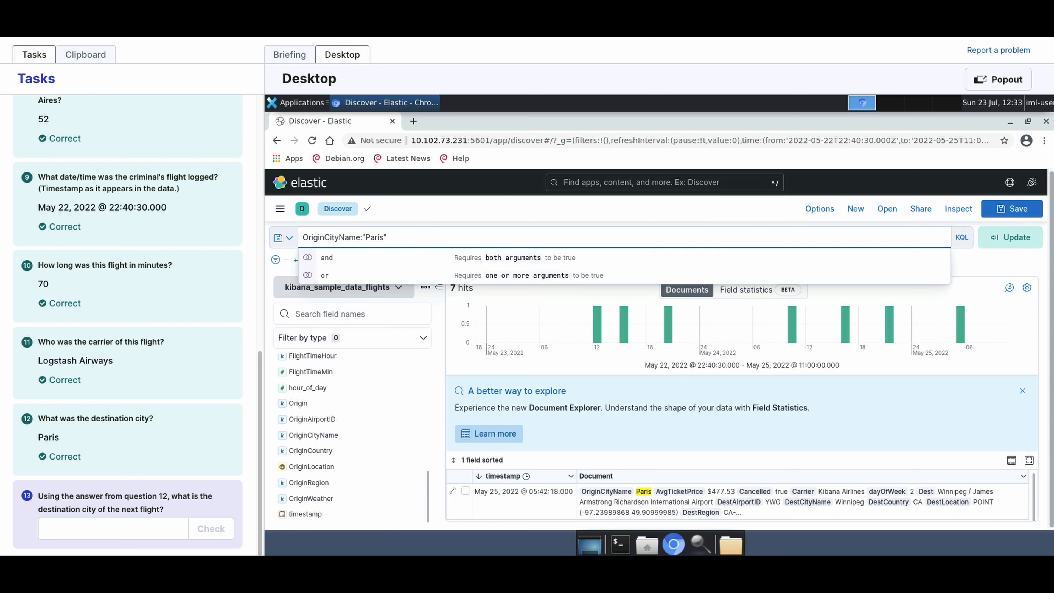
{"action": "type", "text": "and c"}
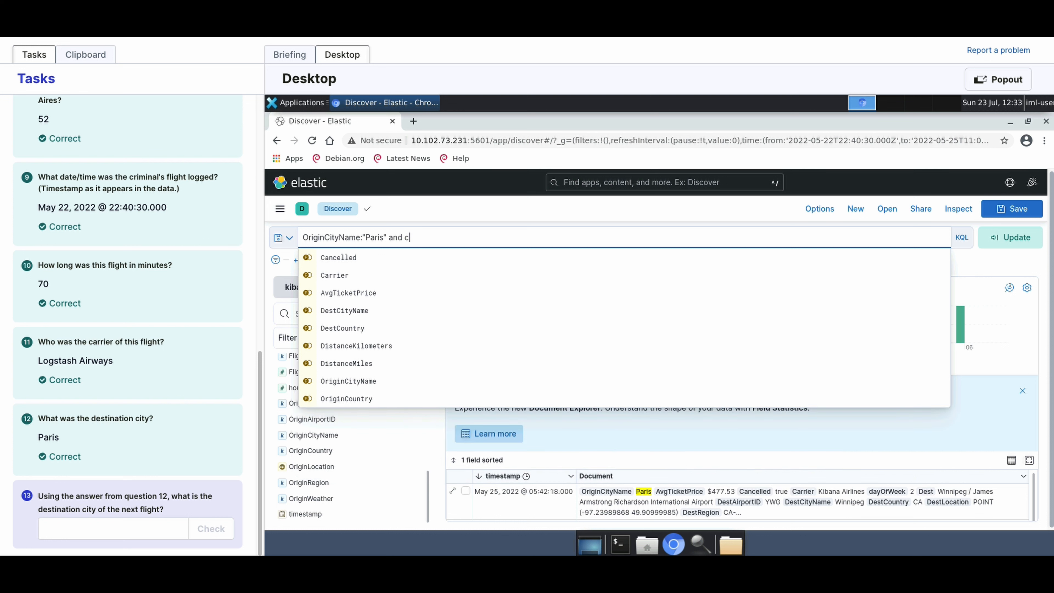
{"action": "key", "text": "BackSpace"}
{"action": "type", "text": "Carrier:\""}
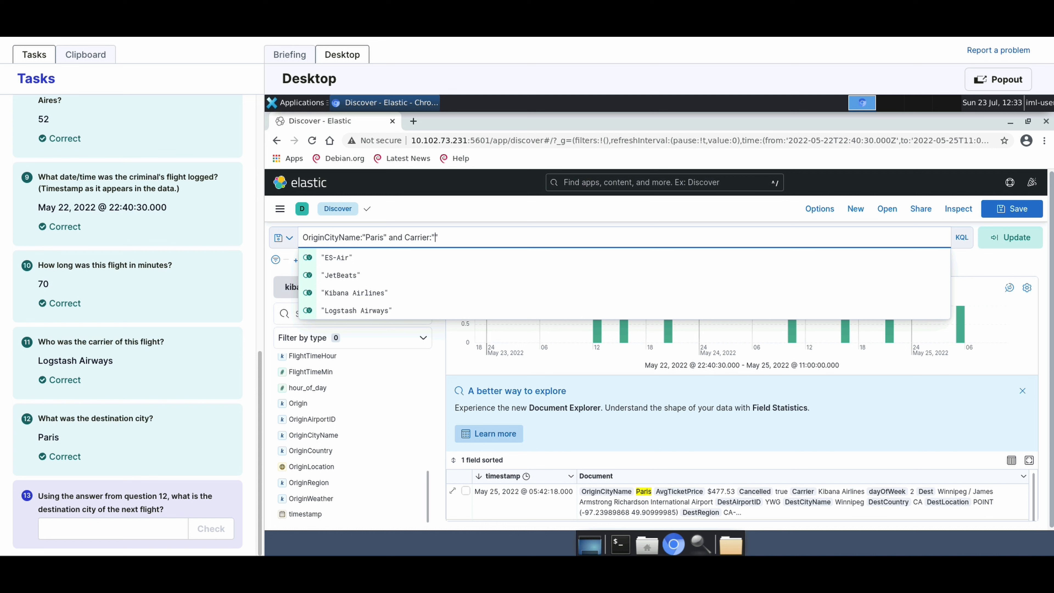
{"action": "type", "text": "Logs"}
{"action": "key", "text": "Down"}
{"action": "key", "text": "Return"}
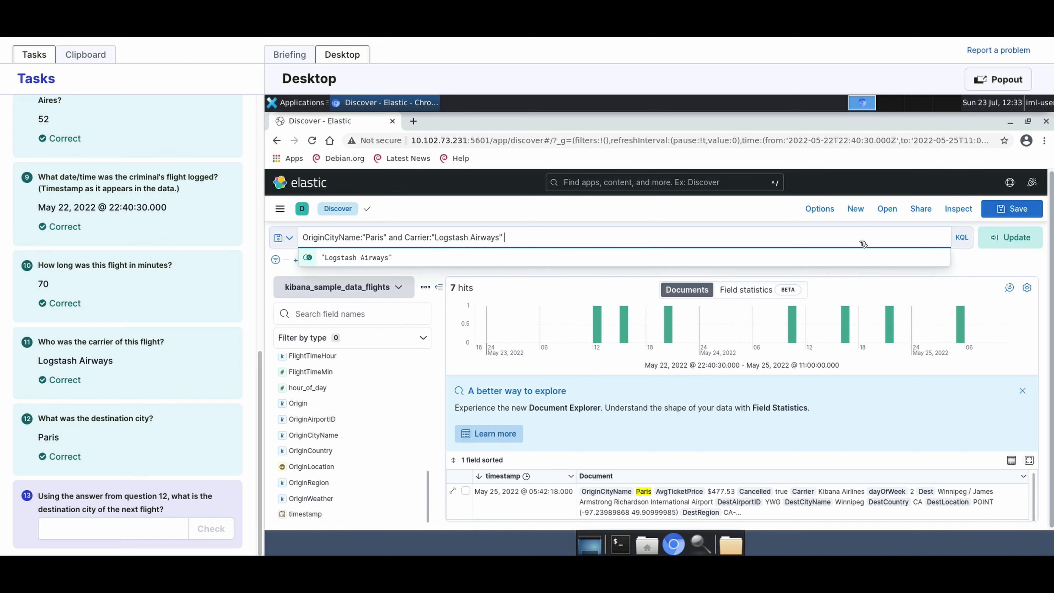
{"action": "left_click", "coordinate": [1009, 239]}
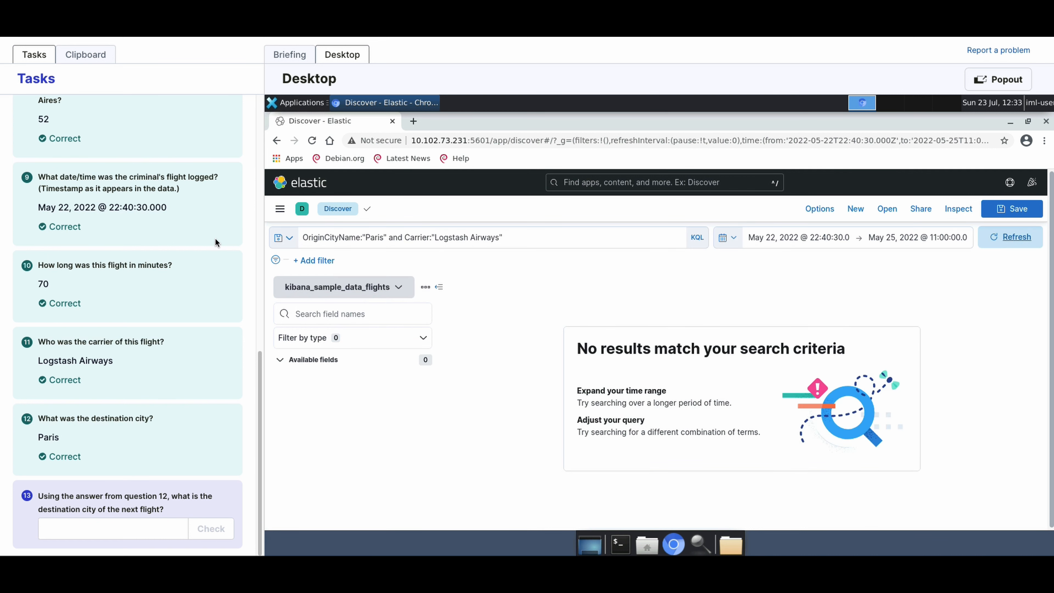
Remove the Carrier condition from the search query and rerun it with only OriginCityName:"Paris"
{"action": "left_click", "coordinate": [564, 239]}
{"action": "left_click_drag", "start_coordinate": [564, 240], "coordinate": [388, 237]}
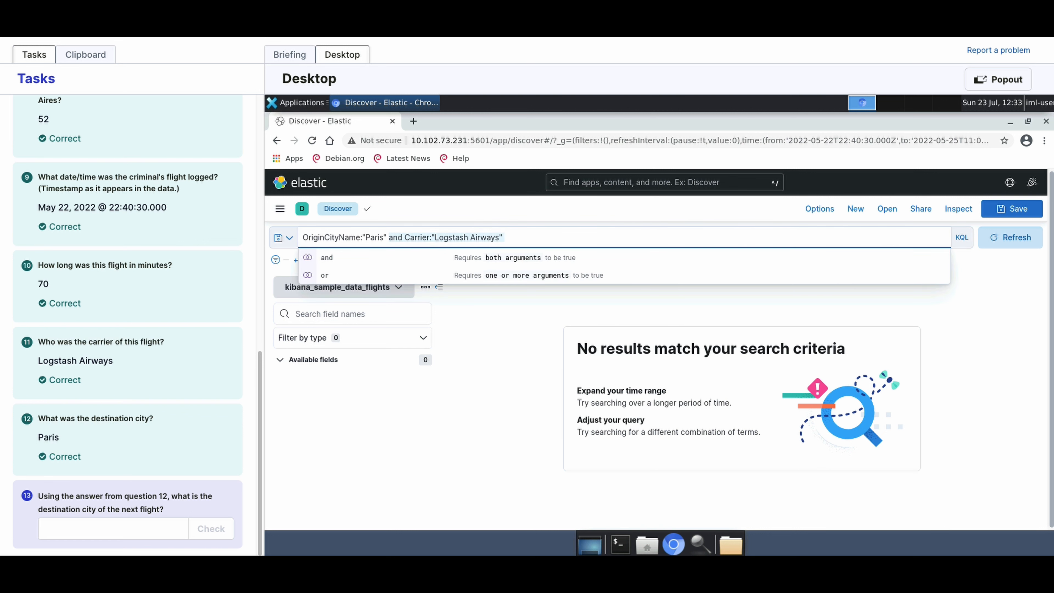
{"action": "key", "text": "BackSpace"}
{"action": "key", "text": "Return"}
Filter the available fields by "dest" and view the top values of DestCityName for the Paris departures
{"action": "scroll", "coordinate": [365, 429], "scroll_direction": "down", "scroll_amount": 5}
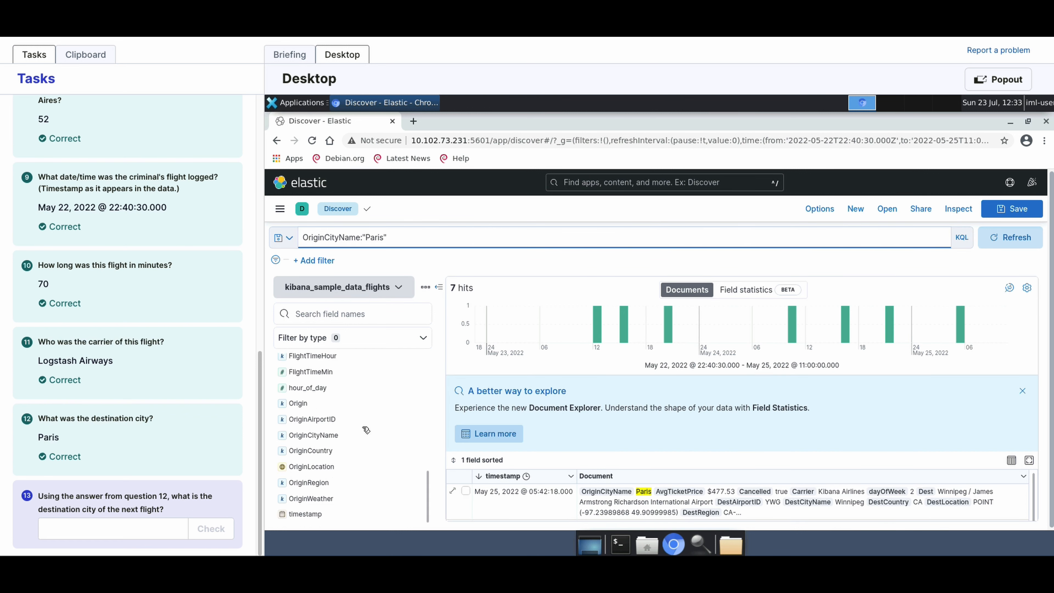
{"action": "left_click", "coordinate": [348, 318]}
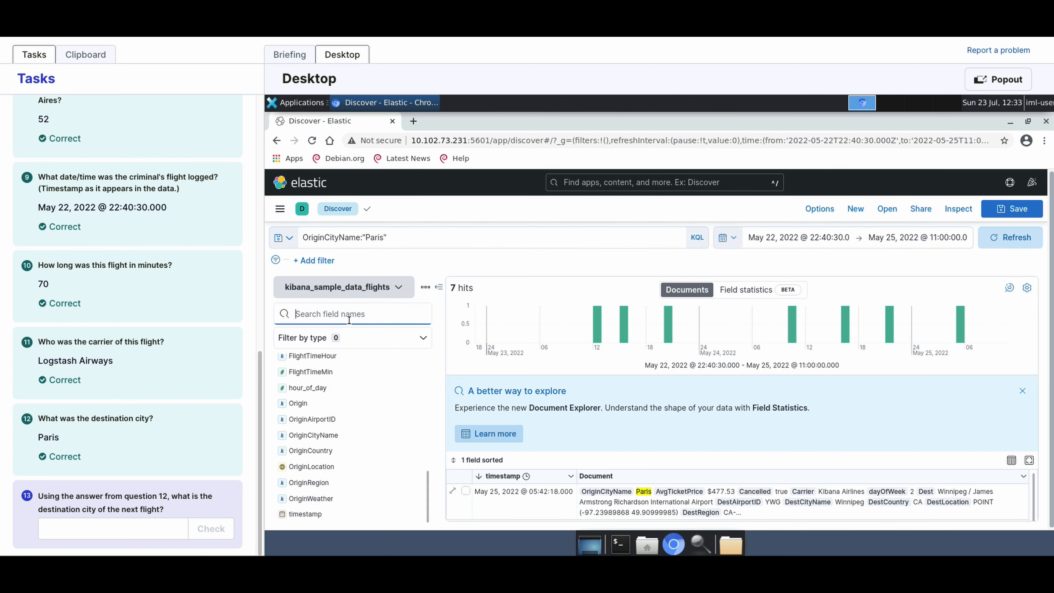
{"action": "type", "text": "dest"}
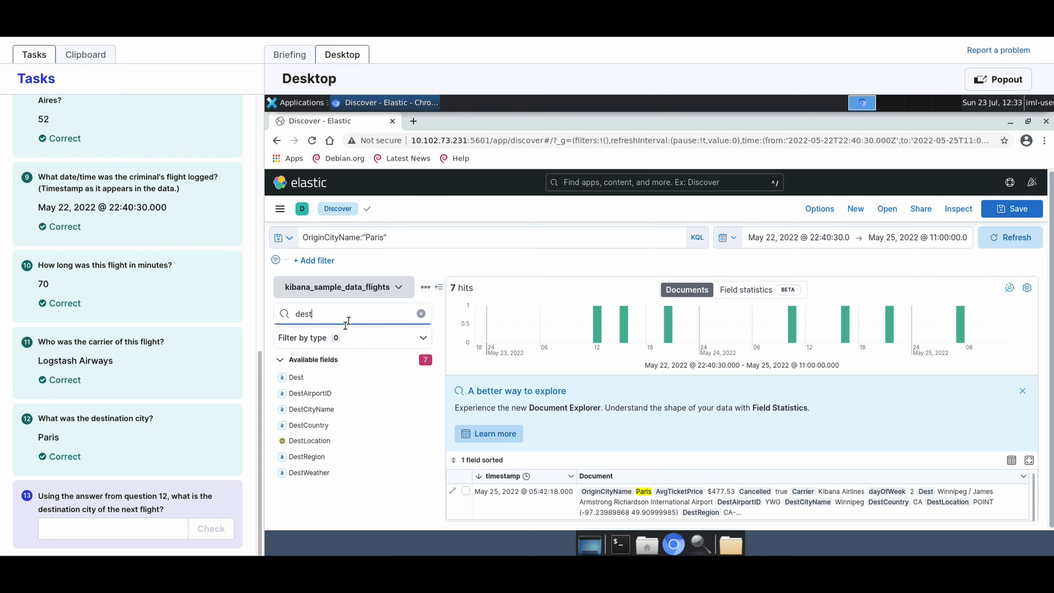
{"action": "left_click", "coordinate": [321, 410]}
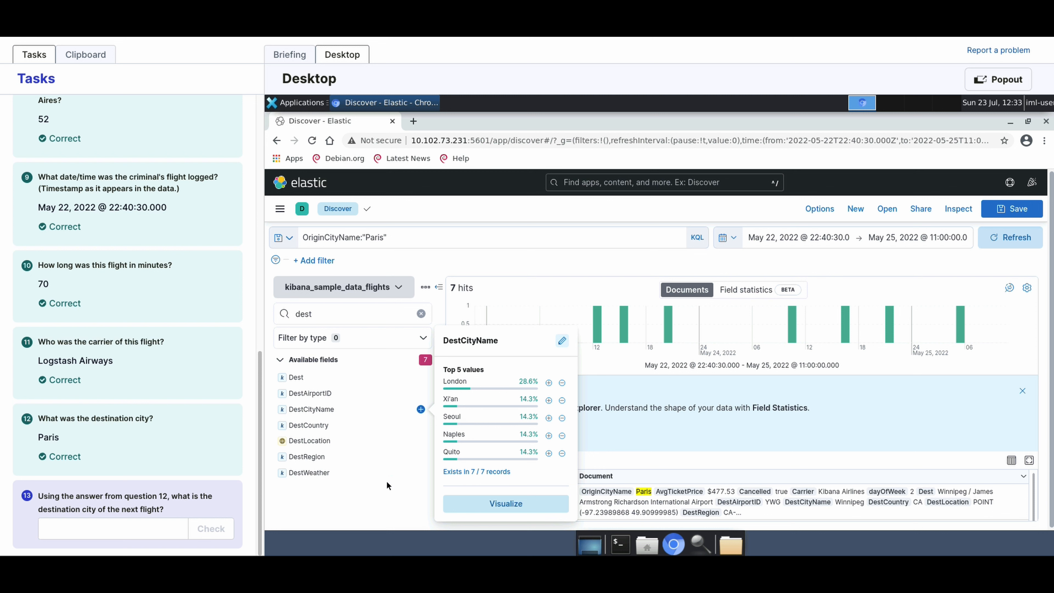
Try submitting London as the answer to question 13
{"action": "left_click", "coordinate": [53, 529]}
{"action": "left_click", "coordinate": [53, 529]}
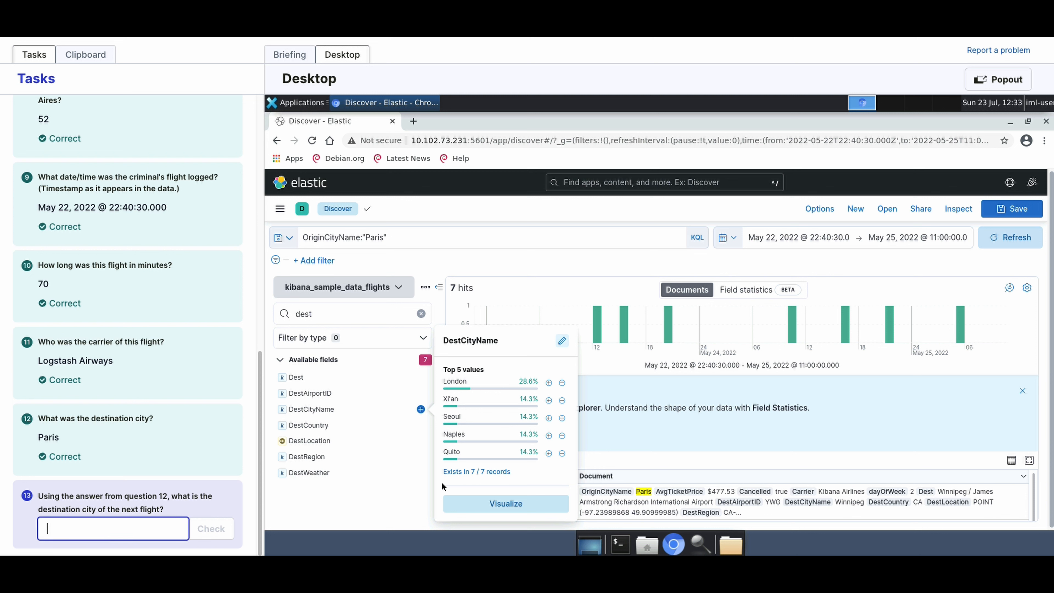
{"action": "type", "text": "London"}
{"action": "key", "text": "Return"}
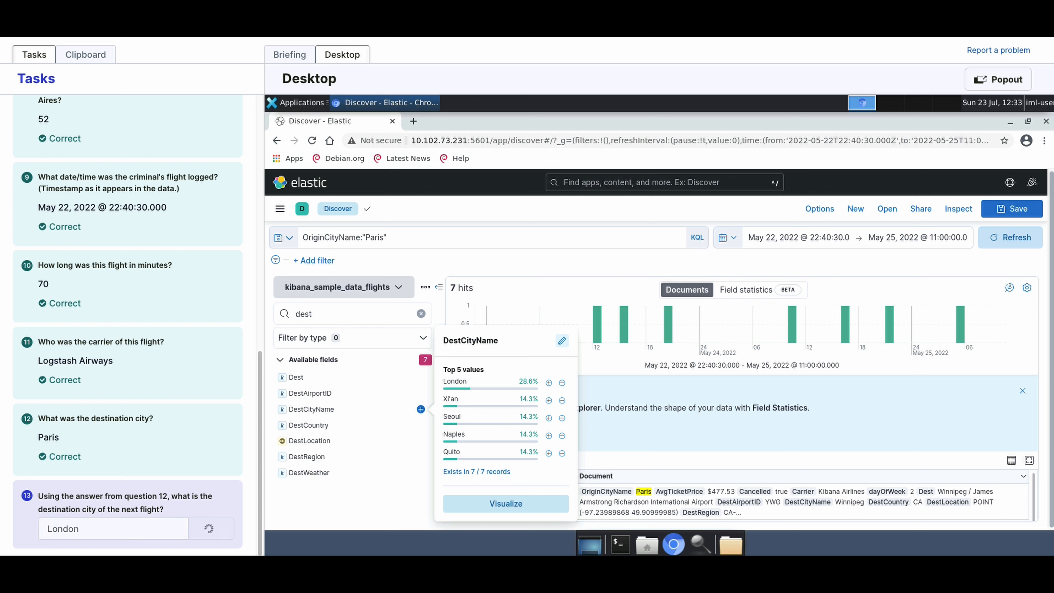
Replace the answer to question 13 with Xi'an and submit it
{"action": "key", "text": "BackSpace"}
{"action": "key", "text": "BackSpace"}
{"action": "key", "text": "BackSpace"}
{"action": "key", "text": "BackSpace"}
{"action": "key", "text": "BackSpace"}
{"action": "key", "text": "BackSpace"}
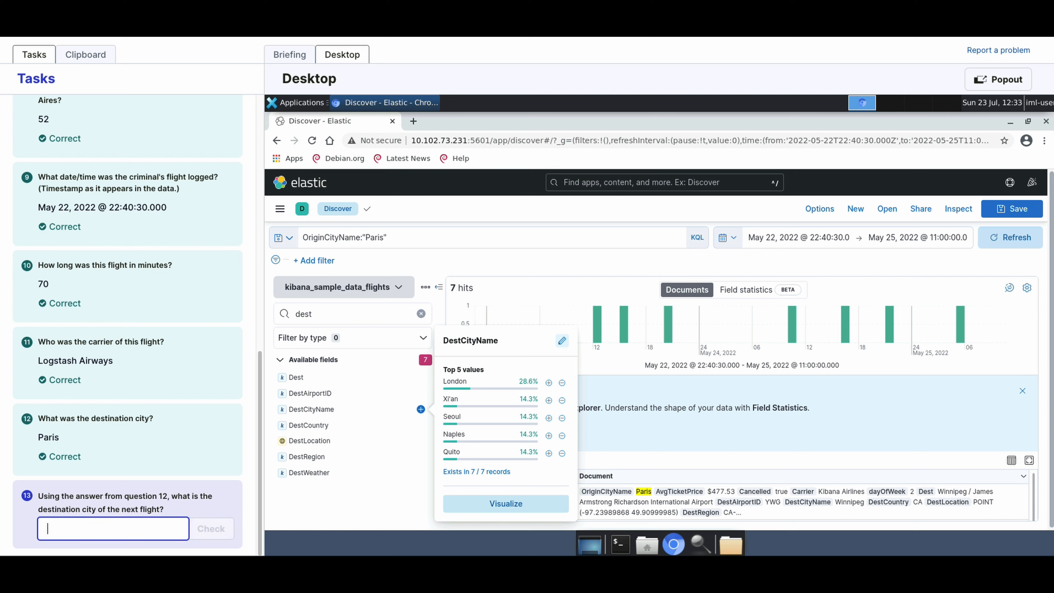
{"action": "type", "text": "Xi'an"}
{"action": "key", "text": "Return"}
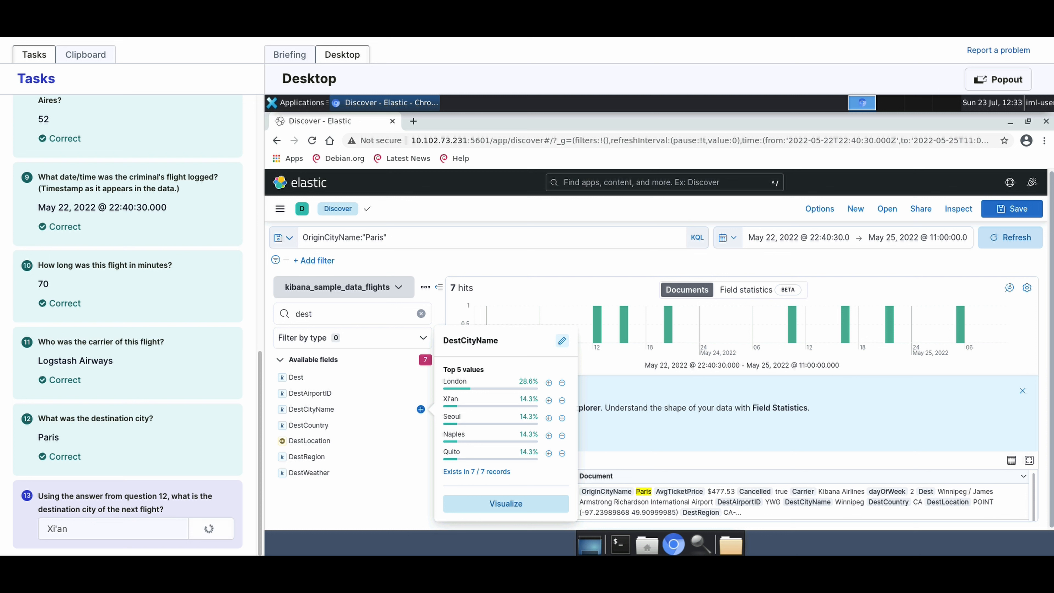